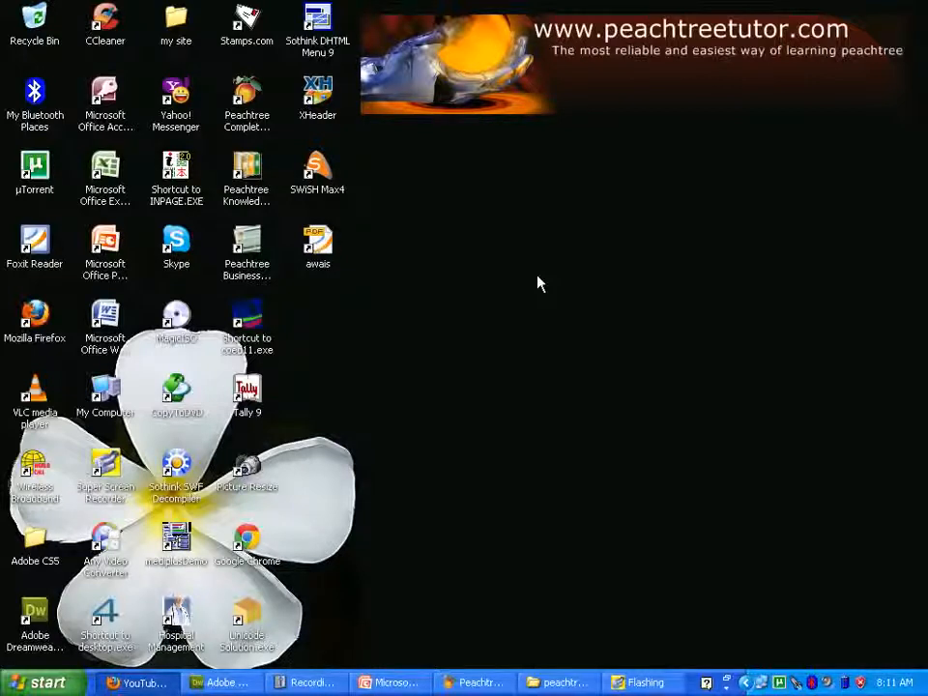
# Switch to Peachtree Accounting, view the General Journal Entry window, and return to the maximized Peachtree Today page.
pyautogui.click(481, 682)
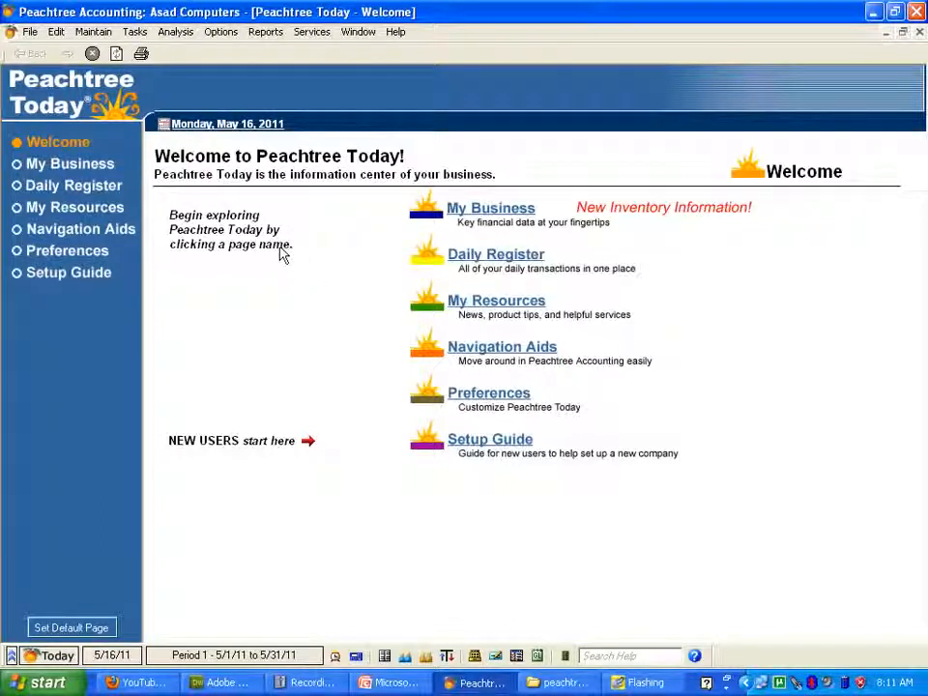
pyautogui.click(134, 31)
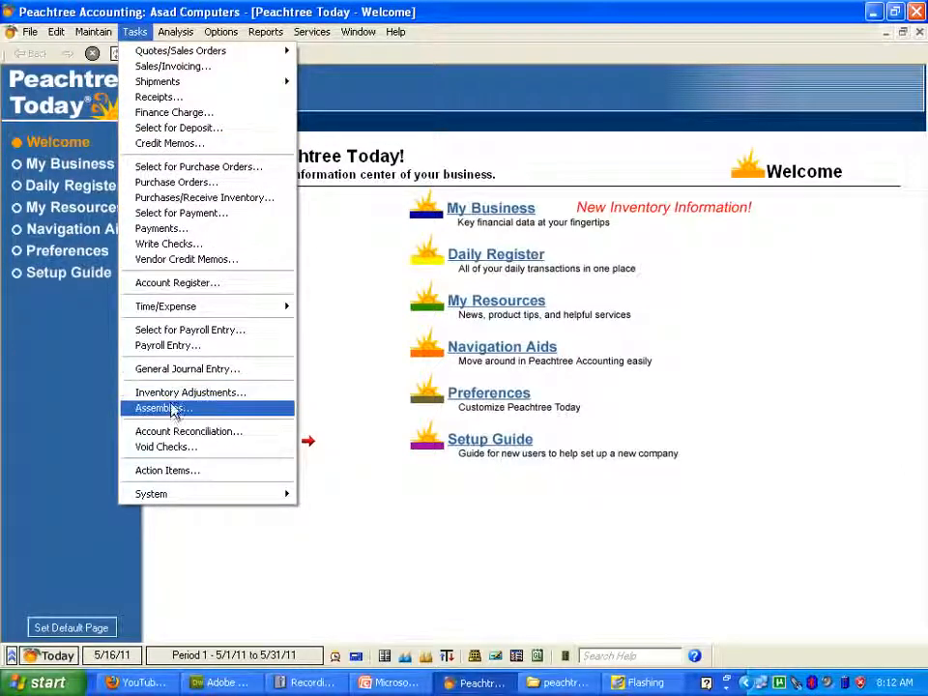
pyautogui.click(184, 370)
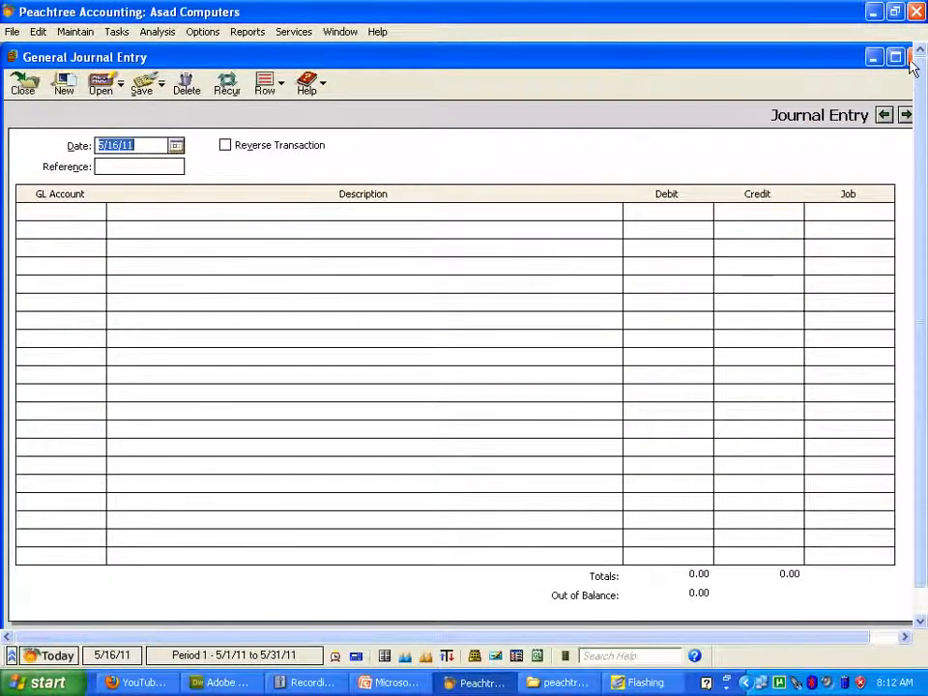
pyautogui.click(910, 60)
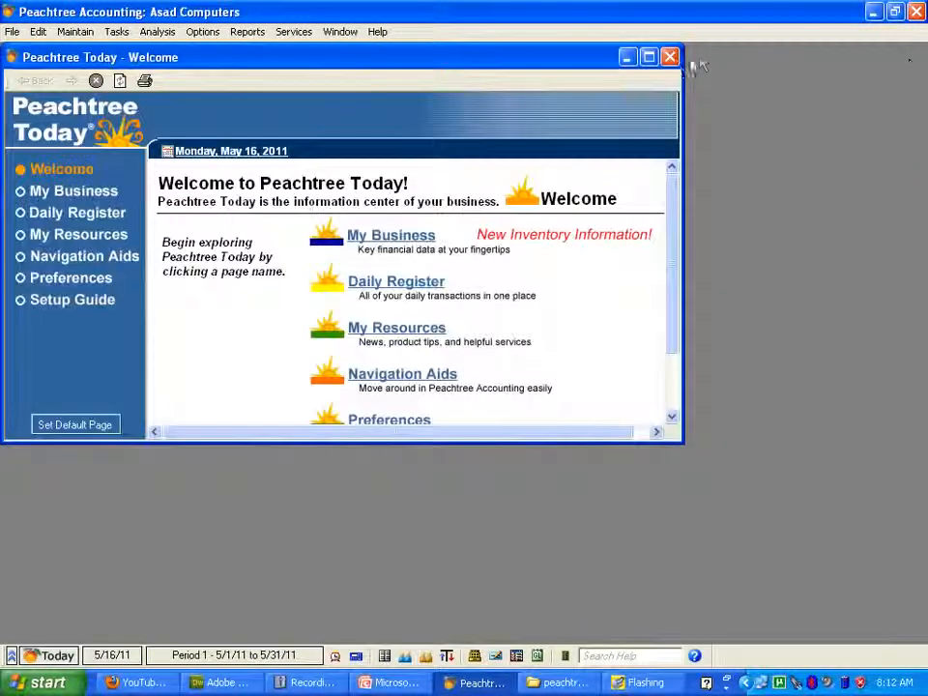
pyautogui.click(652, 59)
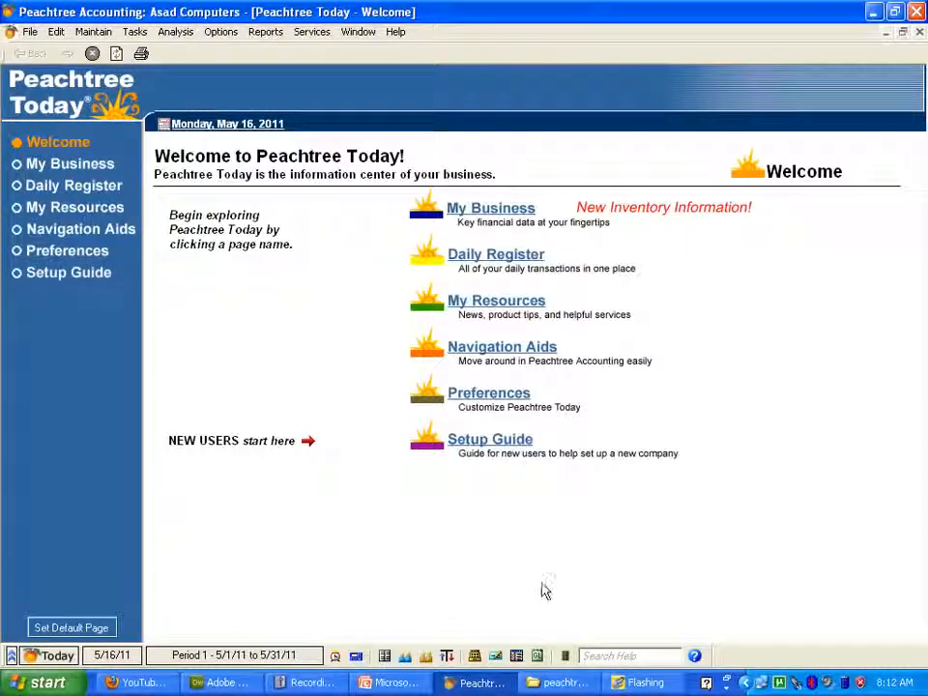
# Review the GL account list in a blank general journal entry and close the entry without recording anything.
pyautogui.click(538, 657)
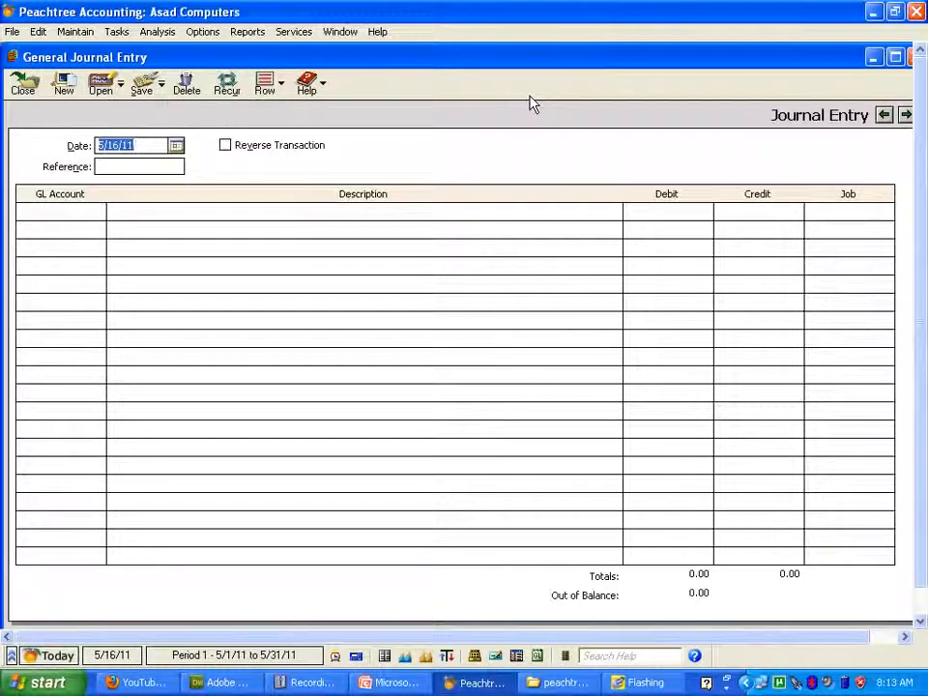
pyautogui.click(97, 214)
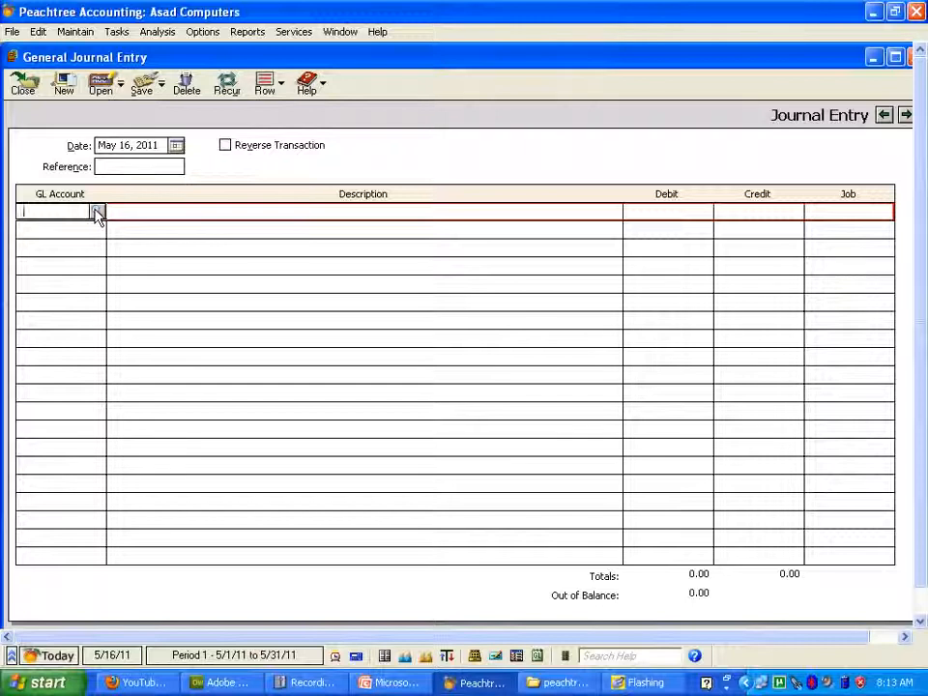
pyautogui.click(96, 211)
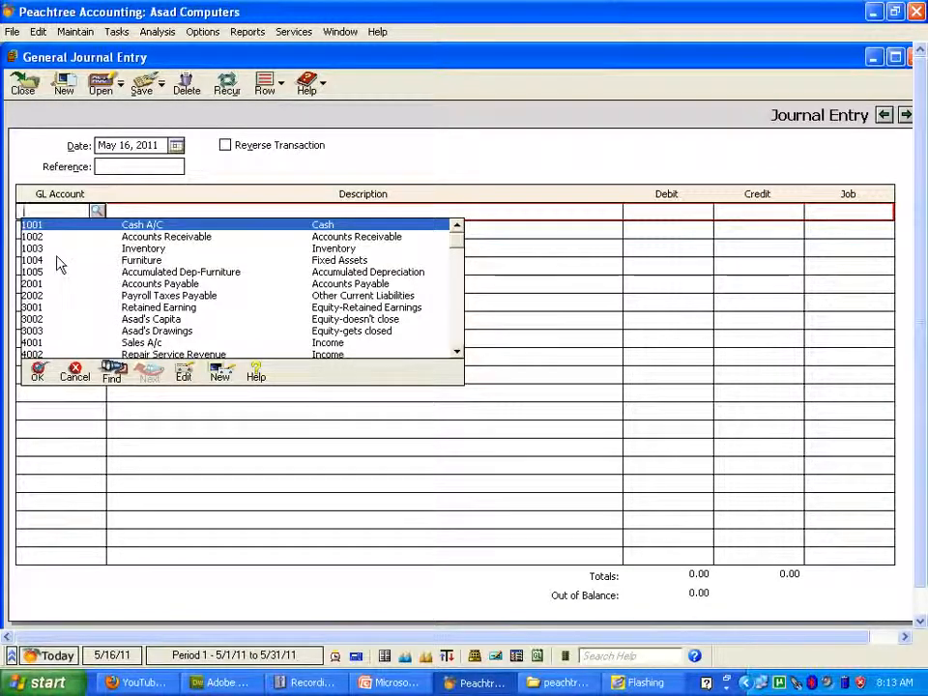
pyautogui.click(97, 212)
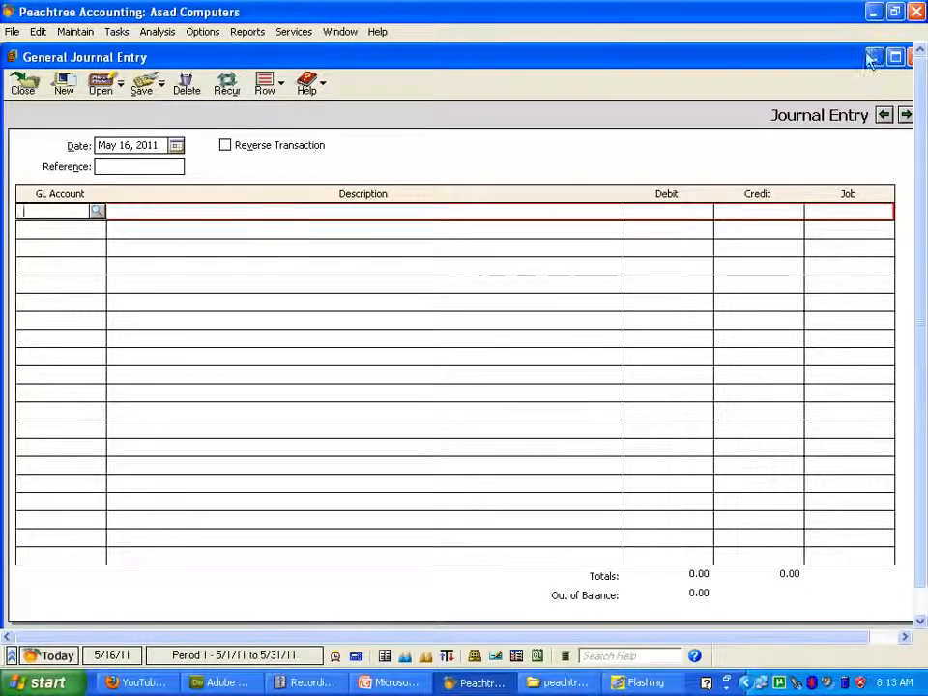
pyautogui.click(910, 58)
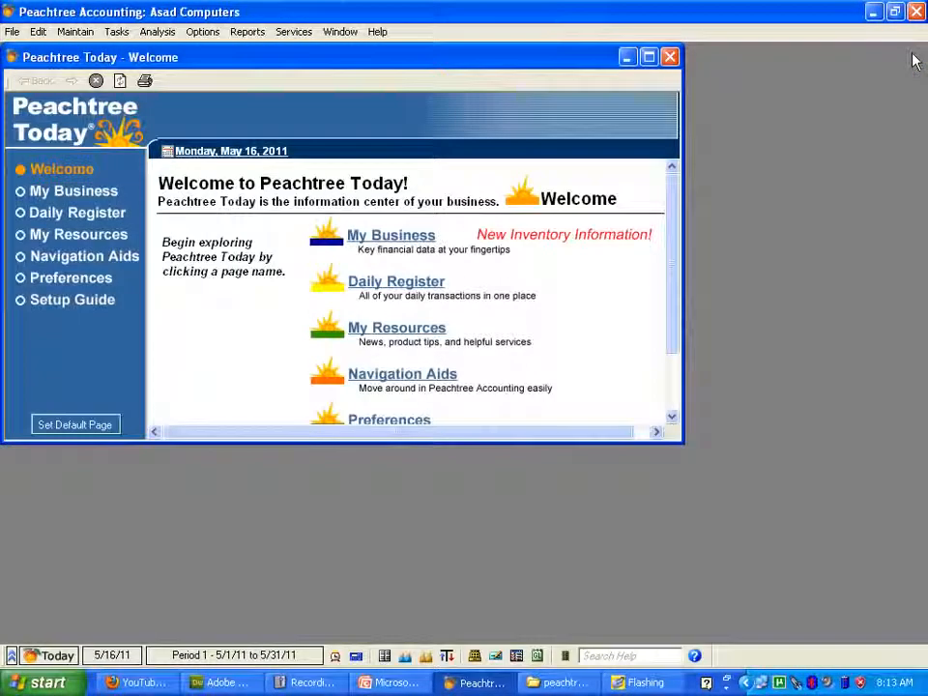
pyautogui.click(648, 59)
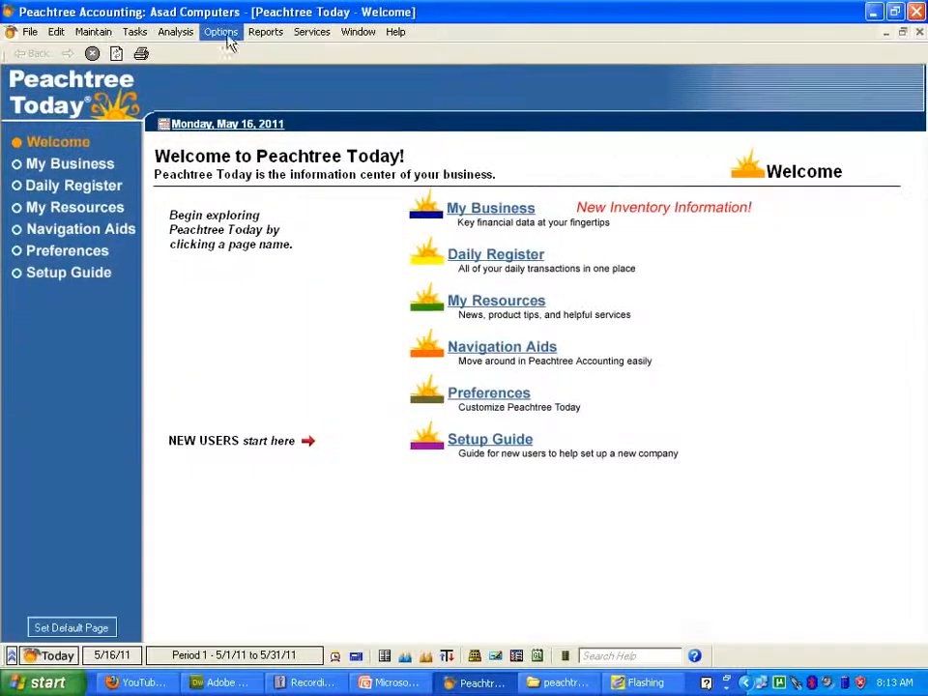
# Start a new account in the Chart of Accounts with ID 1006 and description "ABL Checking A/C".
pyautogui.click(92, 32)
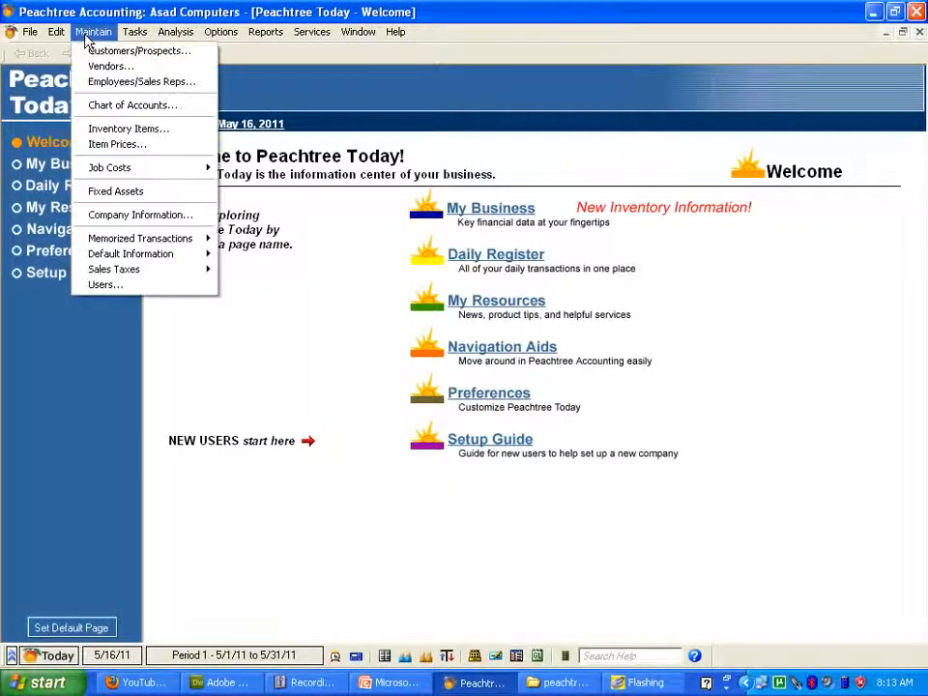
pyautogui.click(95, 107)
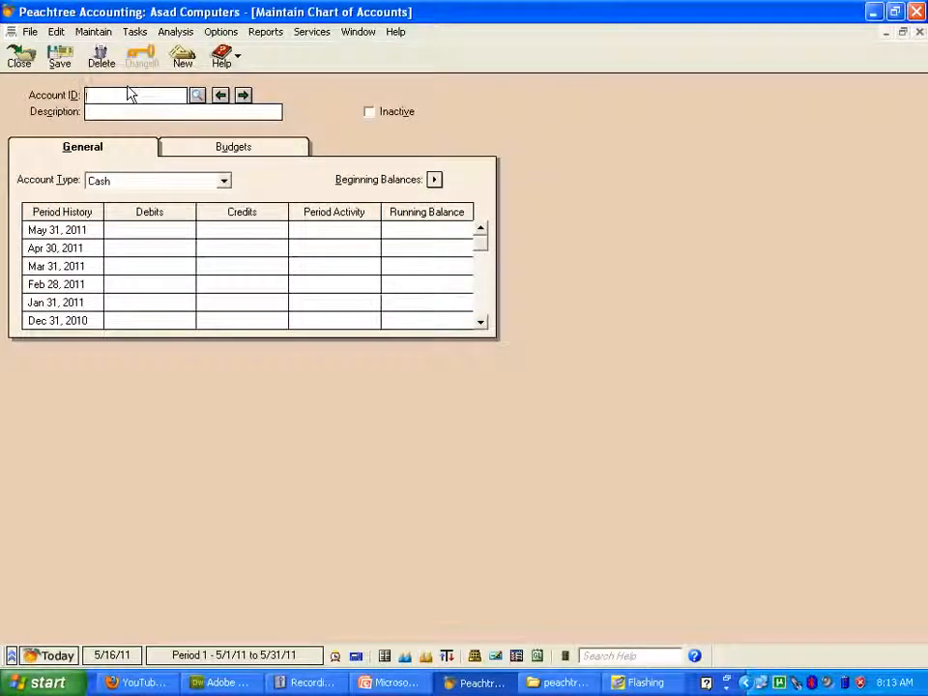
pyautogui.write('100')
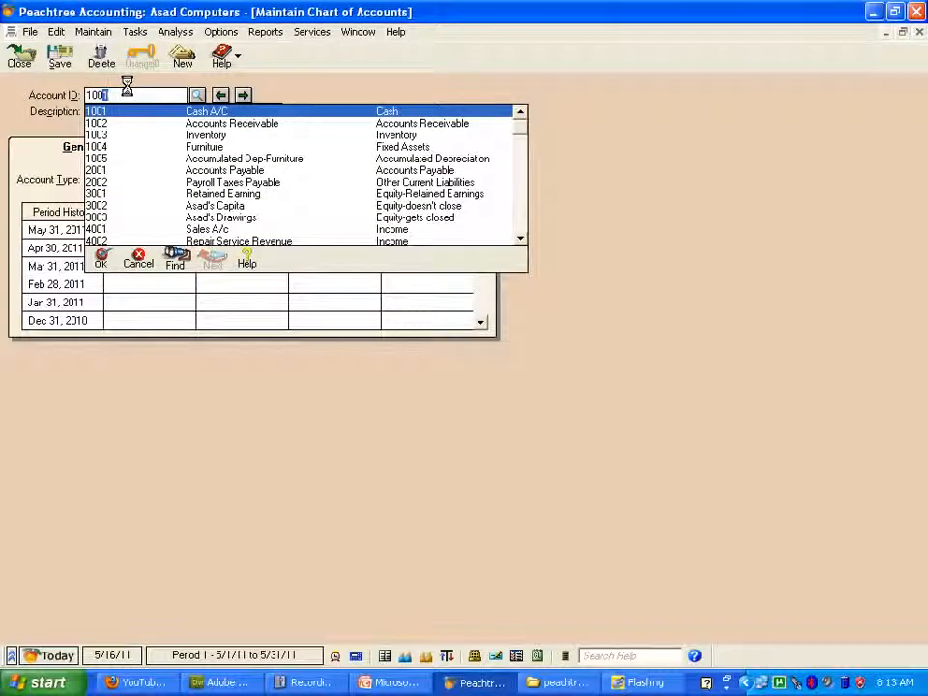
pyautogui.write('6')
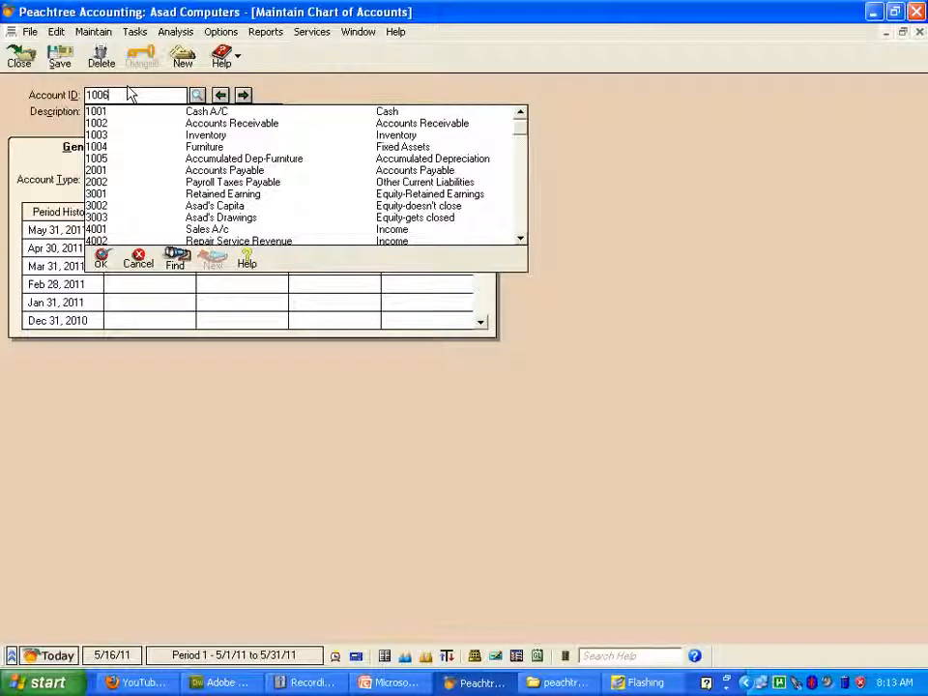
pyautogui.press('Tab')
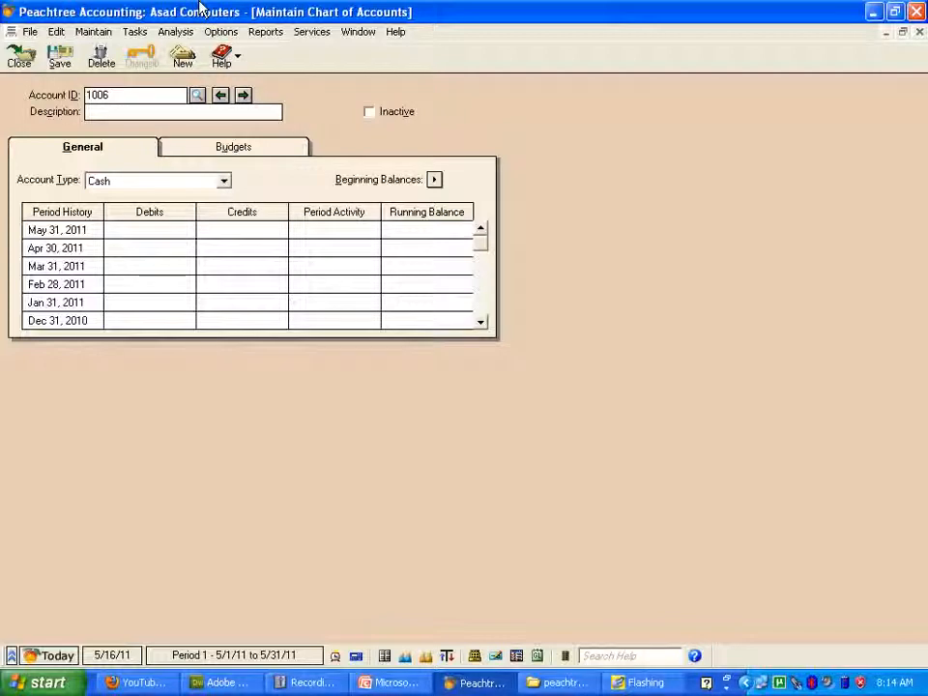
pyautogui.write('ABL Che')
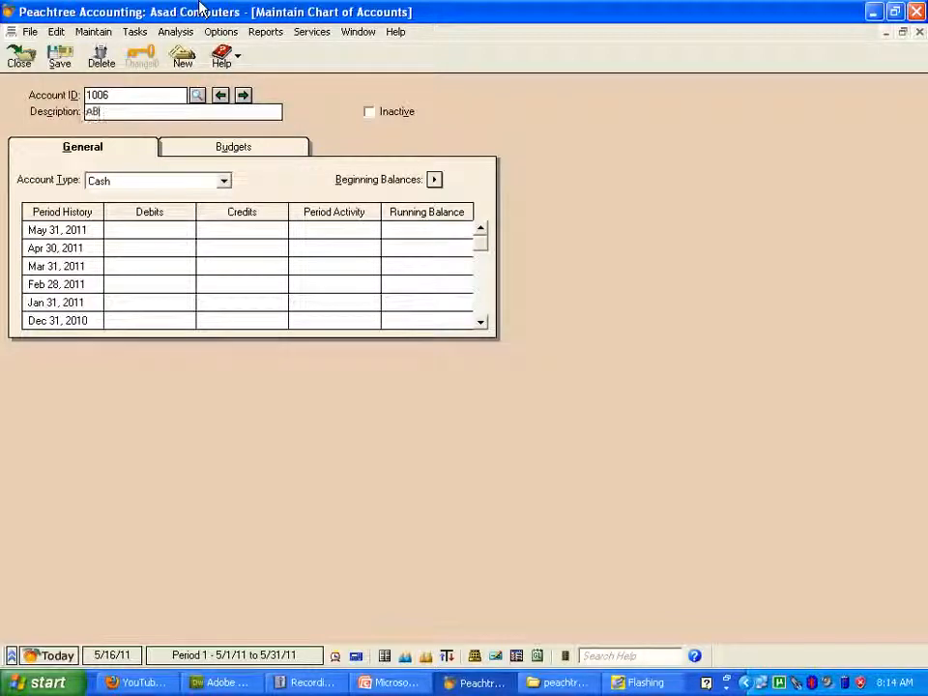
pyautogui.write('cking A/C')
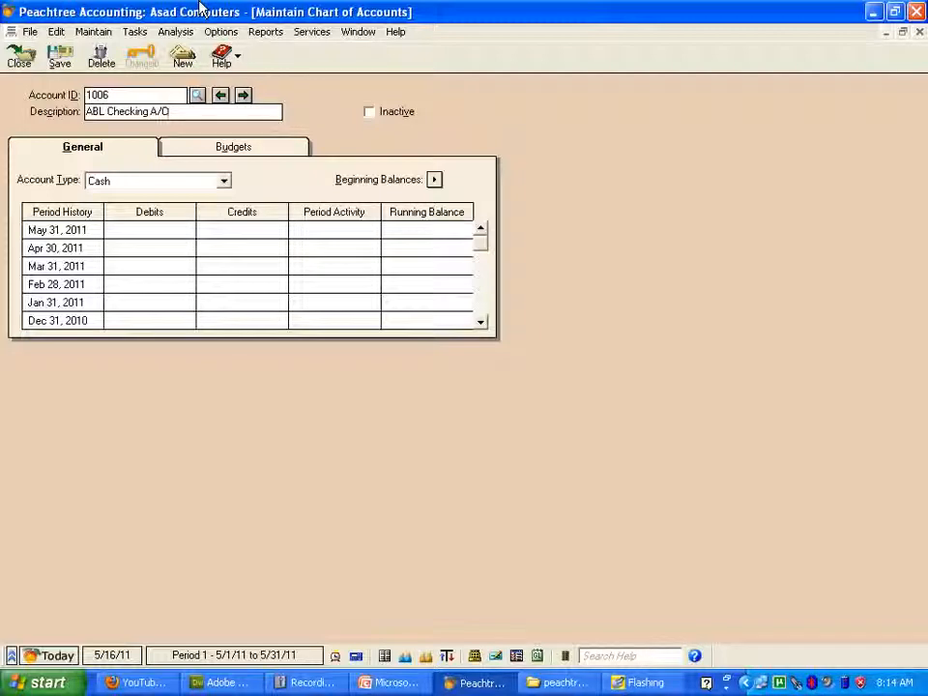
# Set the ABL Checking account's type to Other Current Assets and save the account.
pyautogui.click(224, 182)
pyautogui.click(224, 198)
pyautogui.click(224, 198)
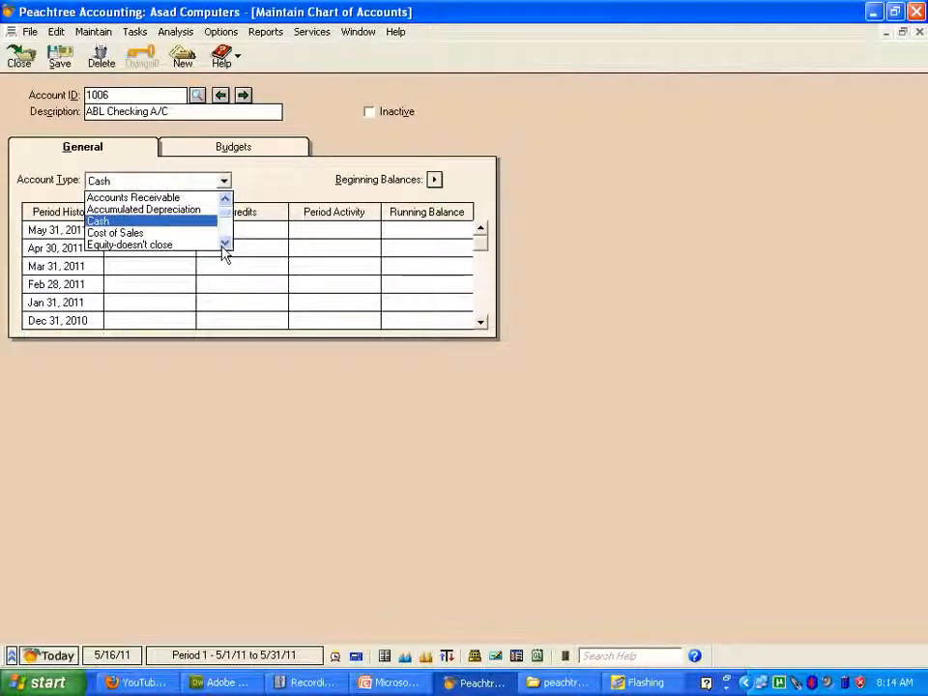
pyautogui.click(225, 242)
pyautogui.click(224, 242)
pyautogui.click(224, 242)
pyautogui.click(224, 242)
pyautogui.click(224, 243)
pyautogui.click(224, 243)
pyautogui.click(224, 242)
pyautogui.click(224, 242)
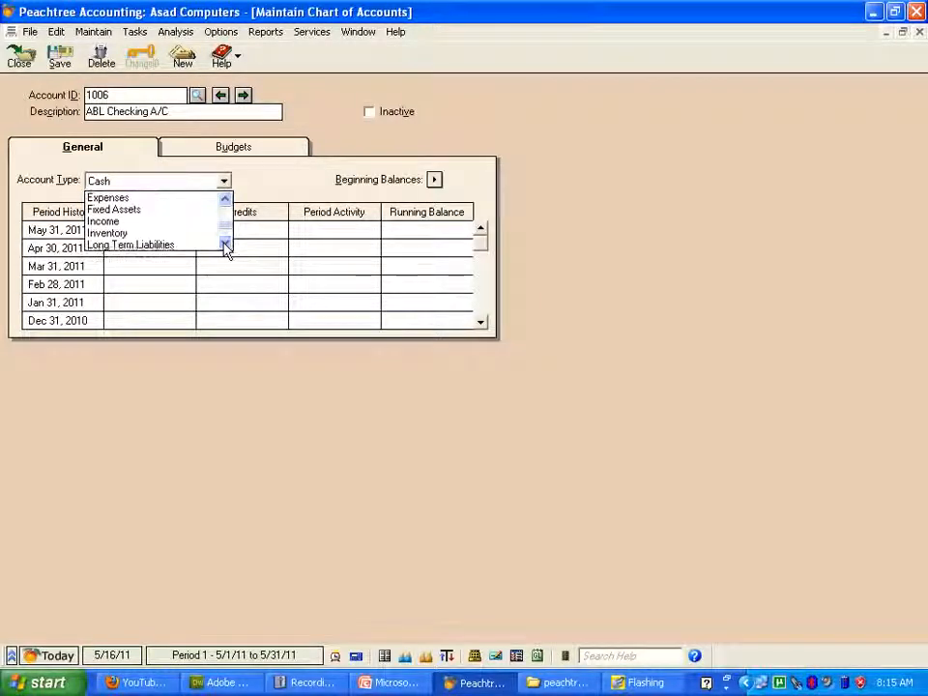
pyautogui.click(224, 243)
pyautogui.click(224, 243)
pyautogui.click(224, 242)
pyautogui.click(164, 234)
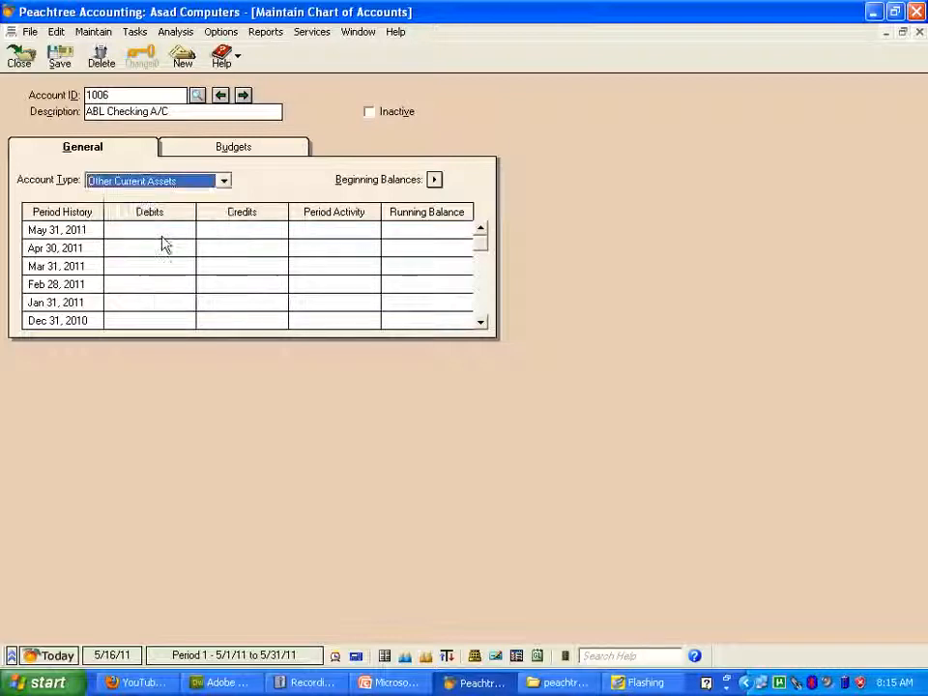
pyautogui.click(60, 64)
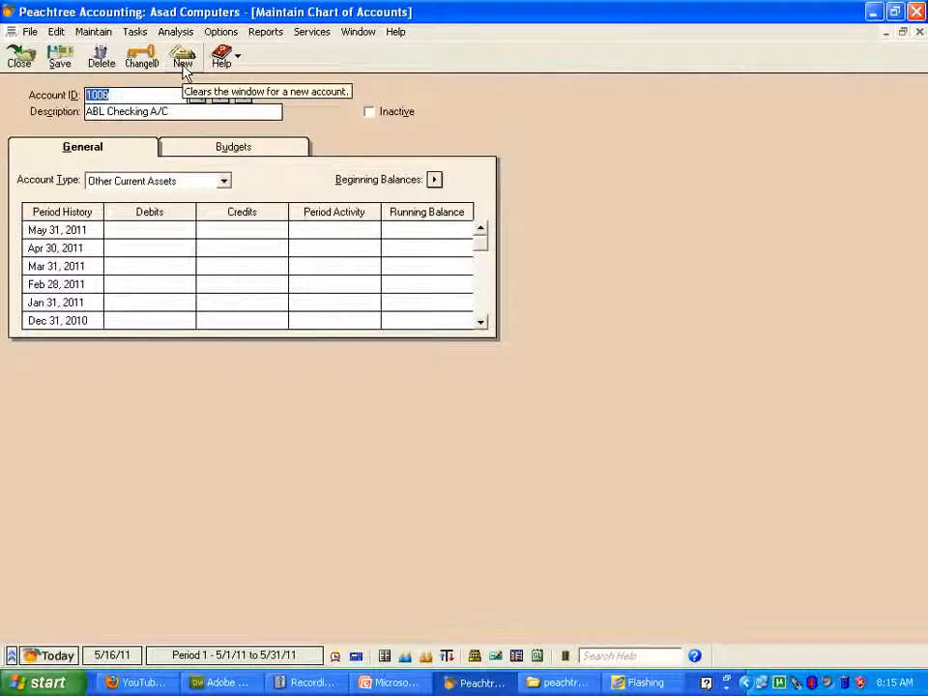
# Start another new account with ID 1007 and description "UBL Checking A/c".
pyautogui.click(183, 59)
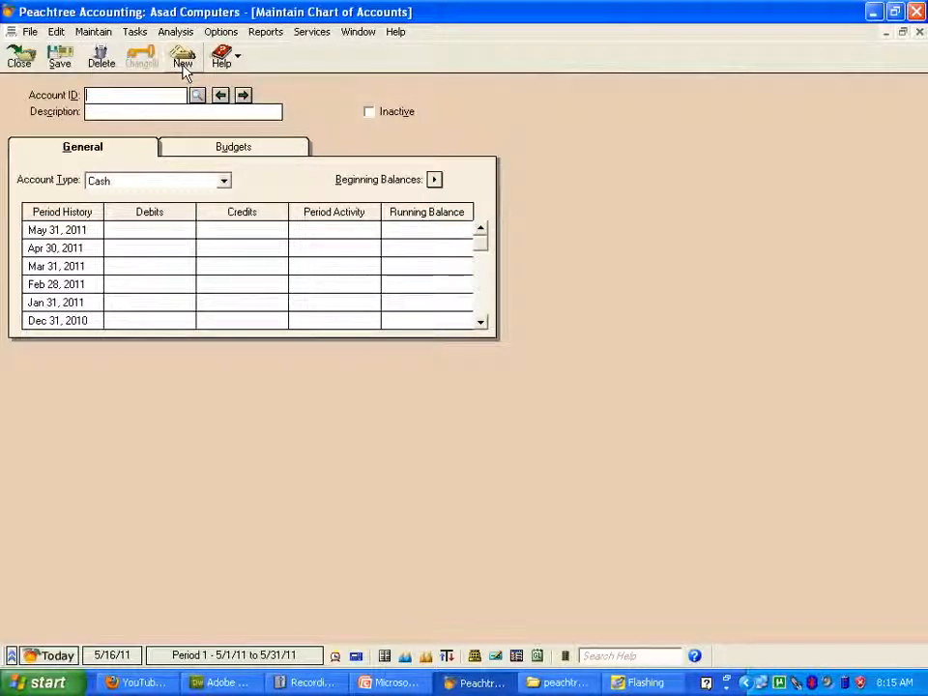
pyautogui.write('a')
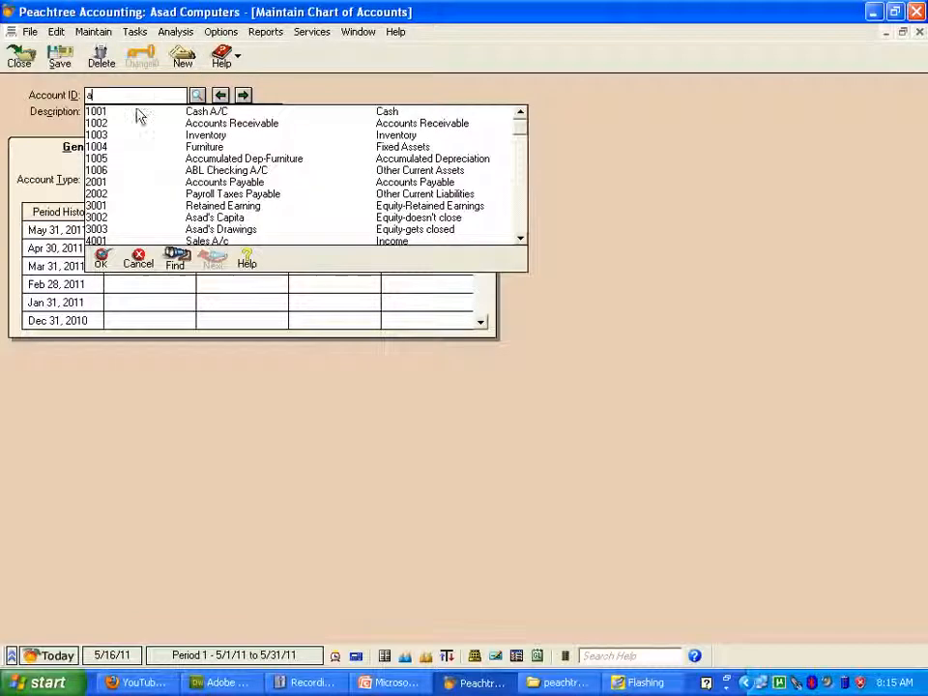
pyautogui.press('BackSpace')
pyautogui.write('100')
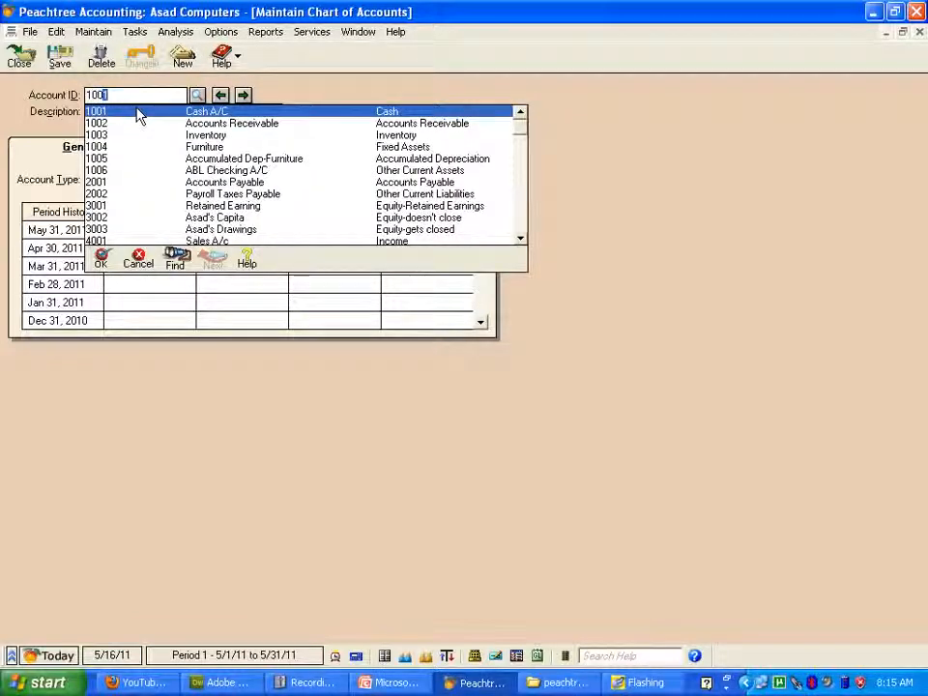
pyautogui.write('7')
pyautogui.press('Tab')
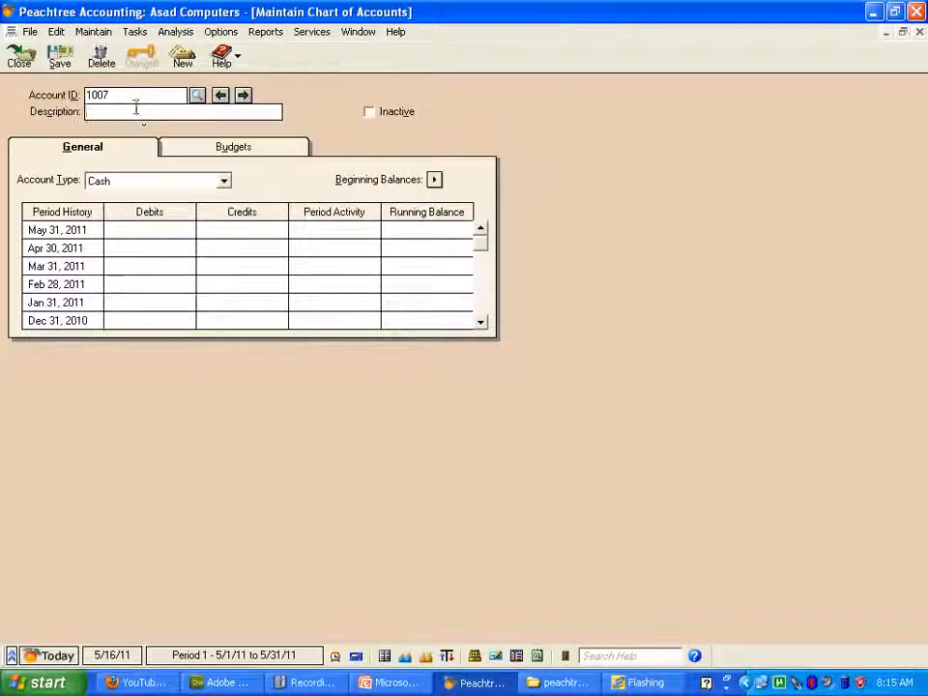
pyautogui.write('UBL Checking A/c')
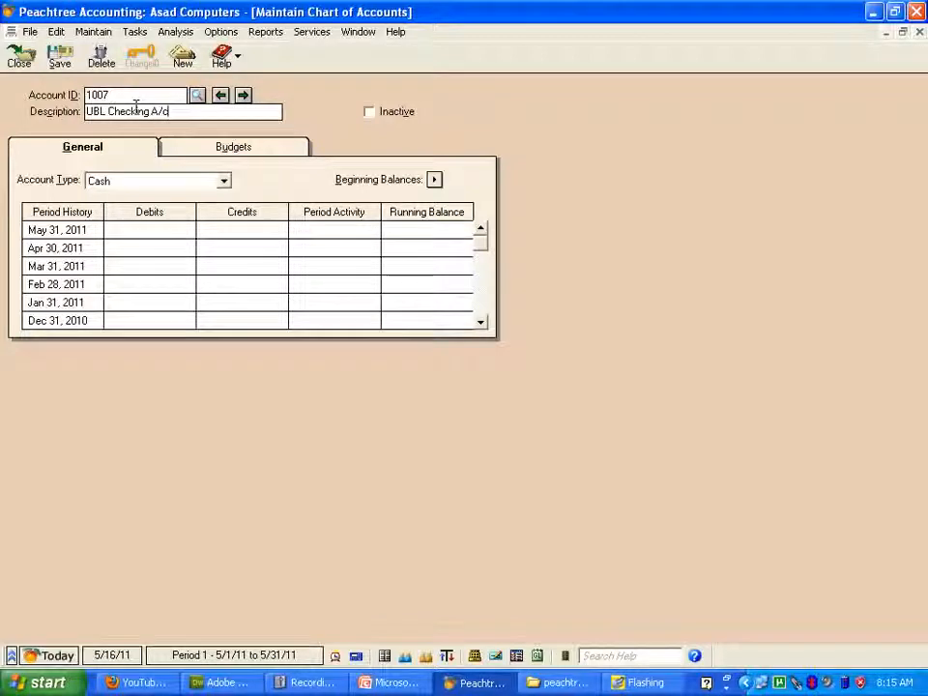
# Set the UBL Checking account's type to Other Current Assets, save it, and close the Chart of Accounts.
pyautogui.click(223, 182)
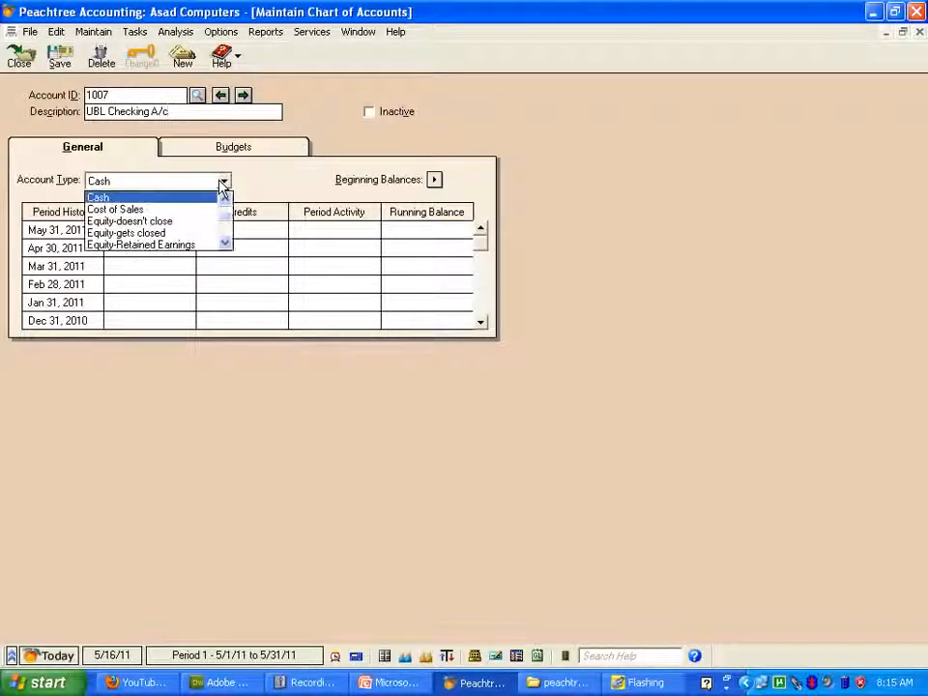
pyautogui.click(227, 200)
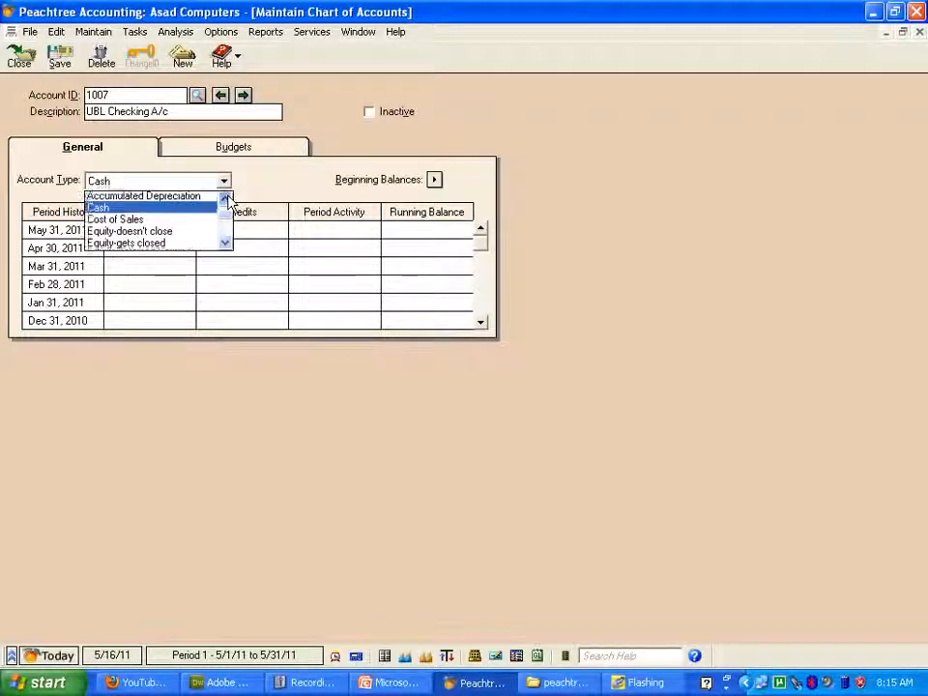
pyautogui.click(226, 199)
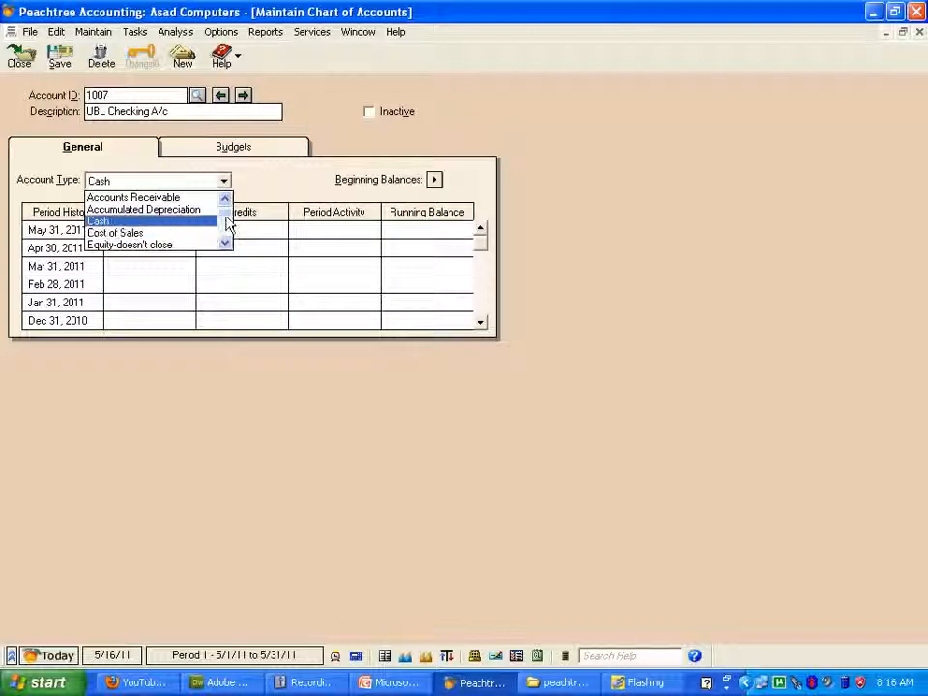
pyautogui.moveTo(228, 222); pyautogui.dragTo(227, 244)
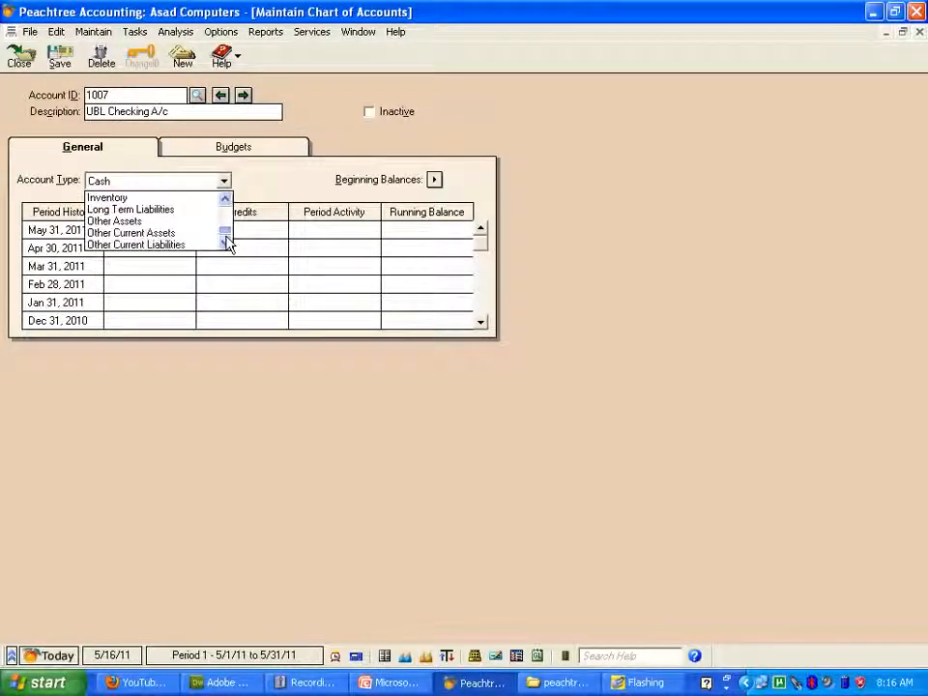
pyautogui.click(176, 237)
pyautogui.click(60, 58)
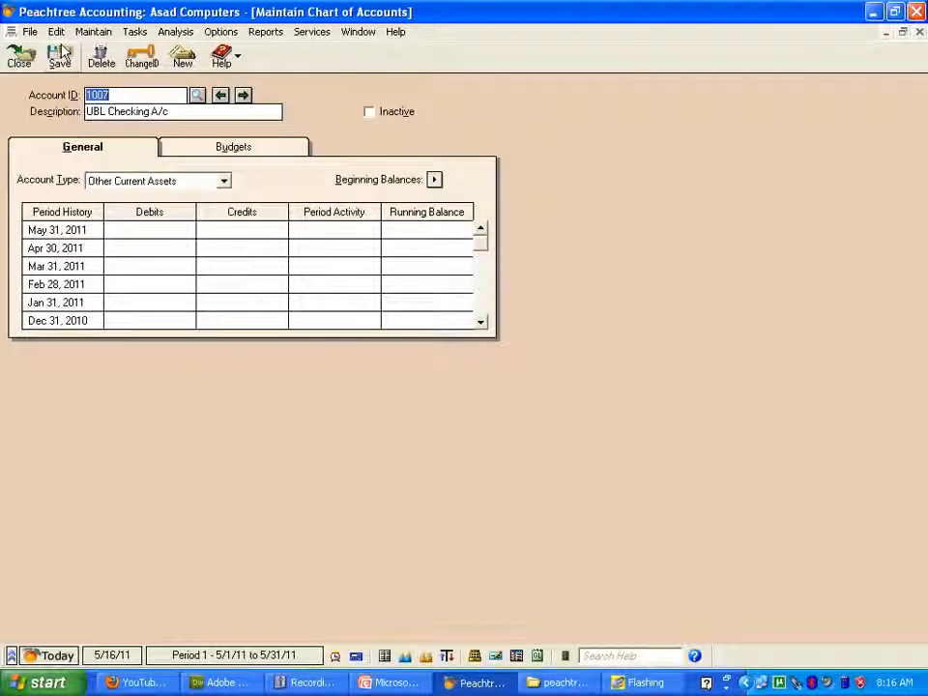
pyautogui.click(920, 33)
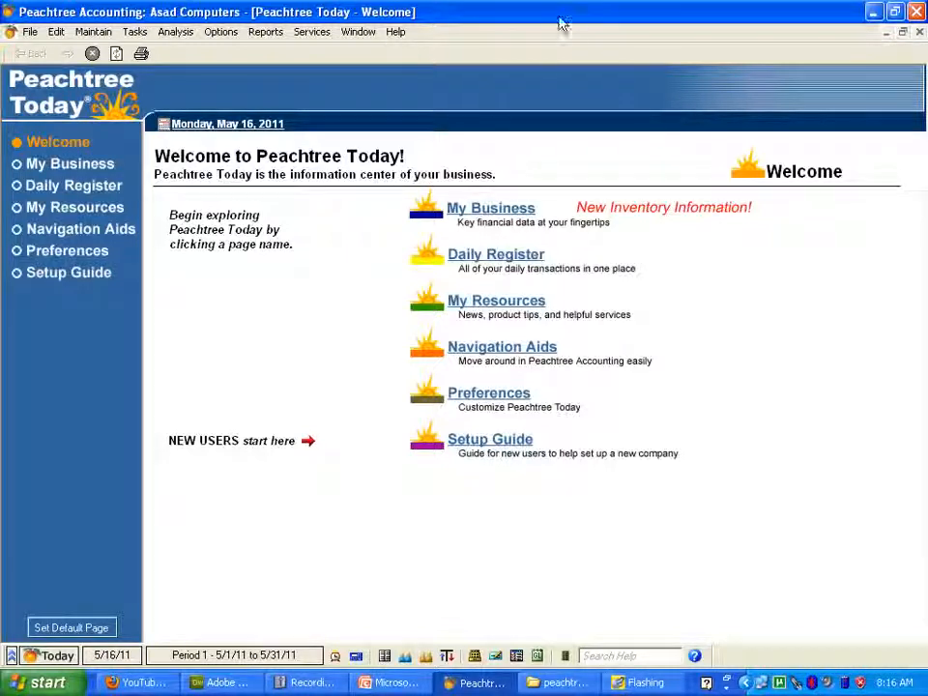
pyautogui.click(105, 33)
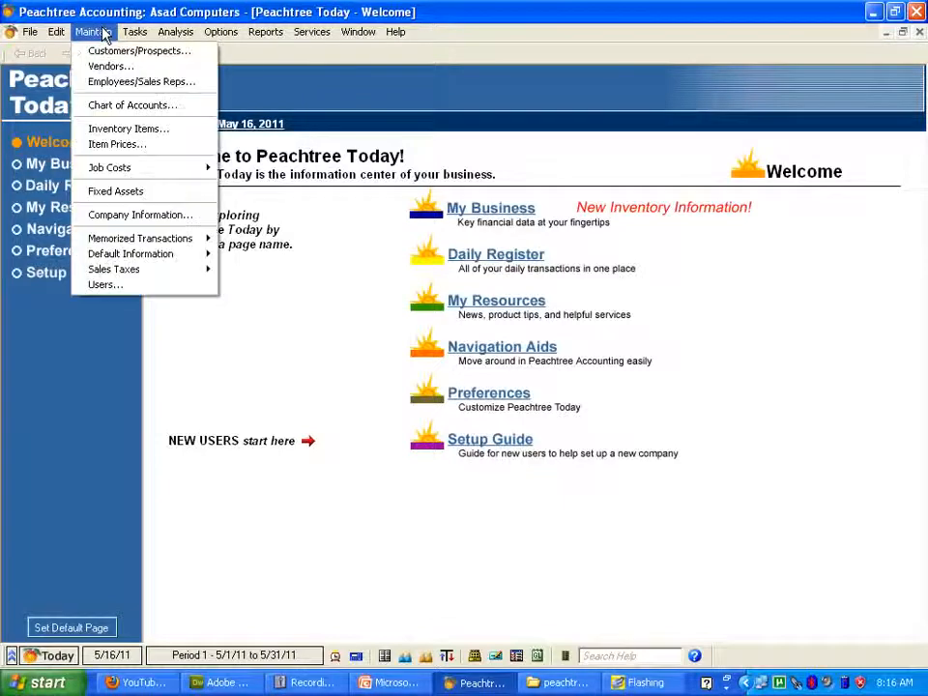
pyautogui.click(134, 32)
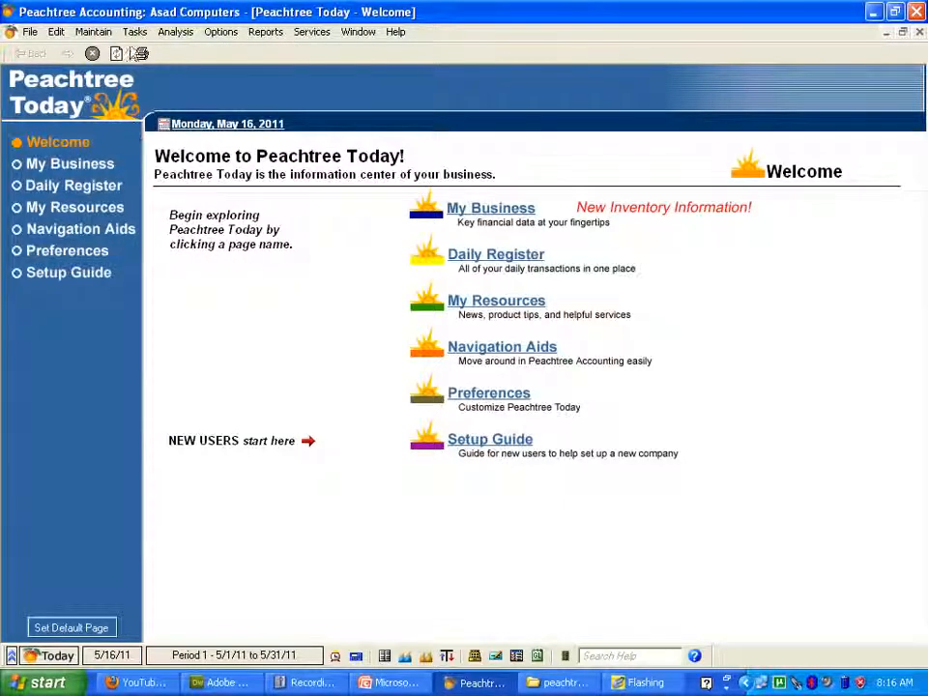
# Start a general journal entry and select account 1006, ABL Checking A/C, for its first line.
pyautogui.click(128, 31)
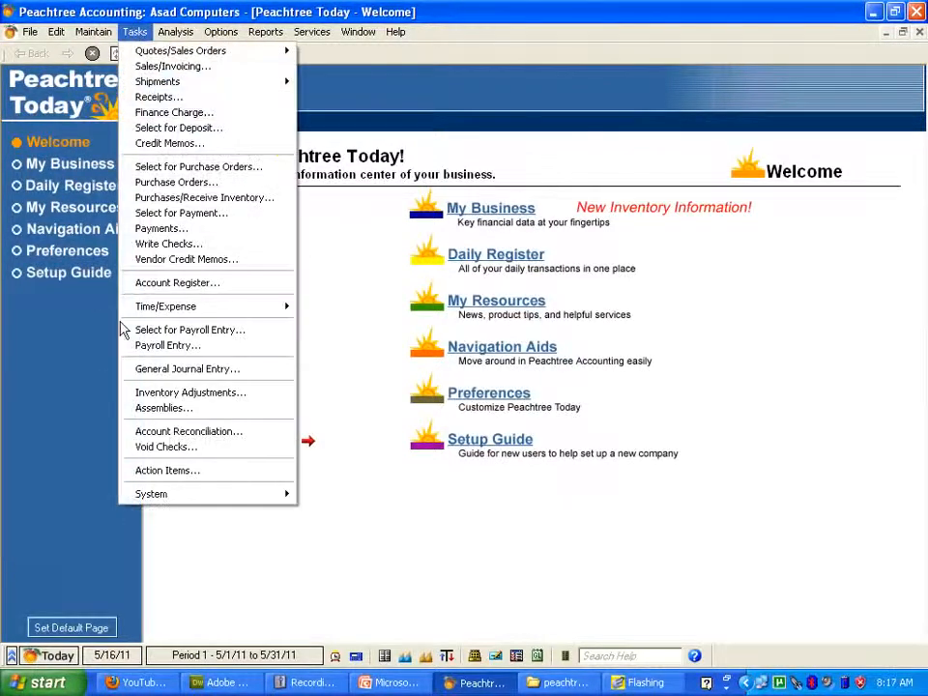
pyautogui.click(159, 376)
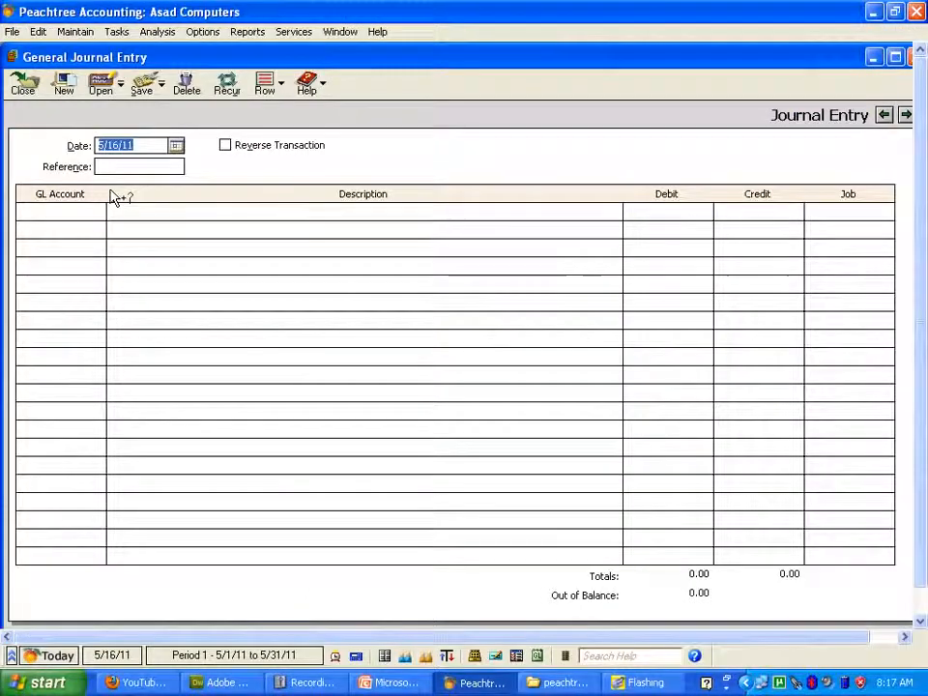
pyautogui.click(76, 227)
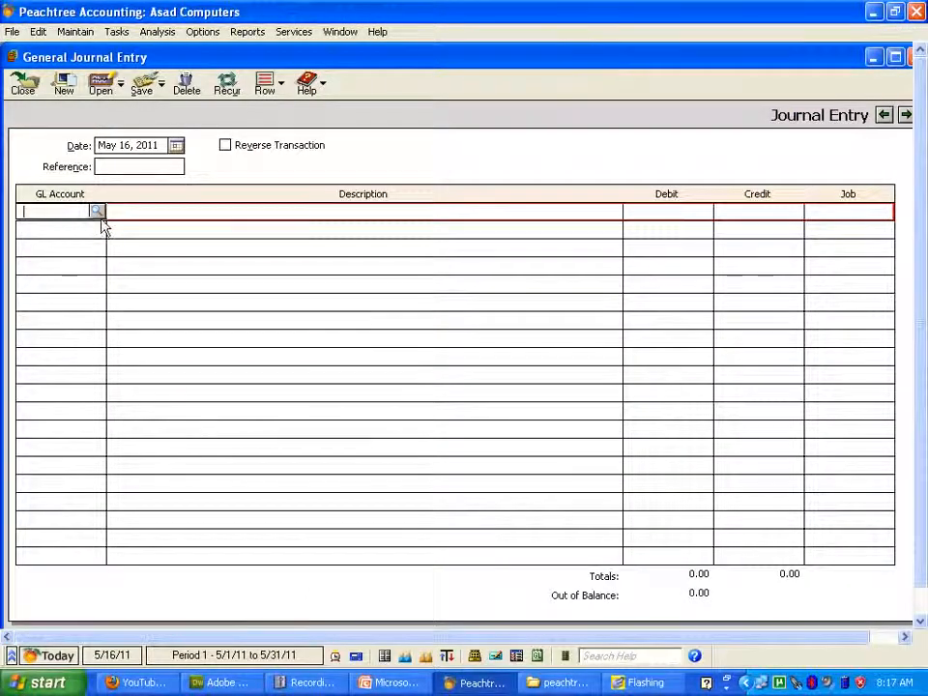
pyautogui.click(99, 216)
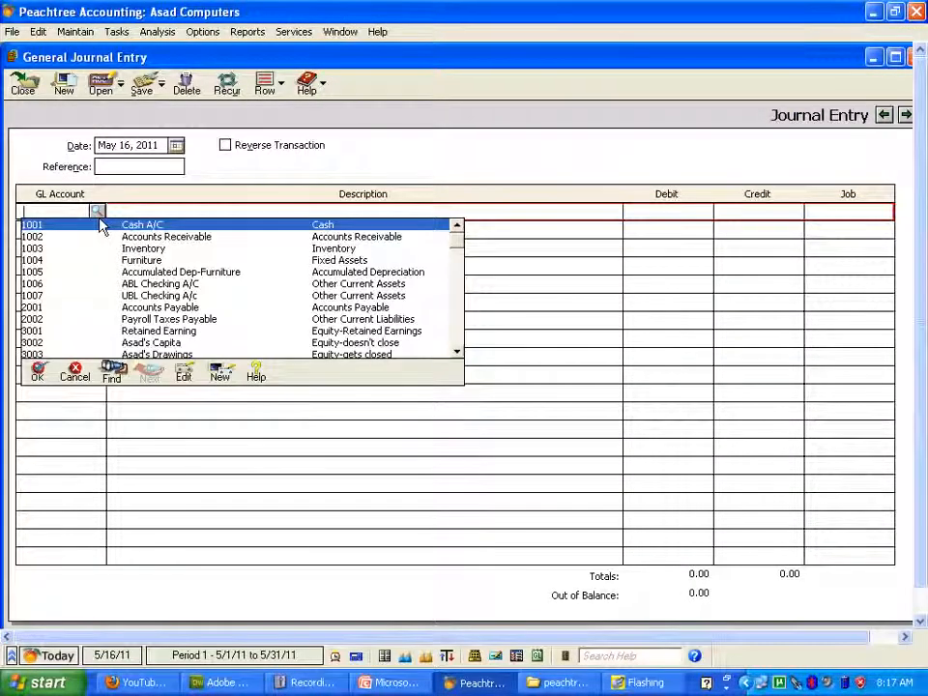
pyautogui.click(124, 290)
pyautogui.press('Return')
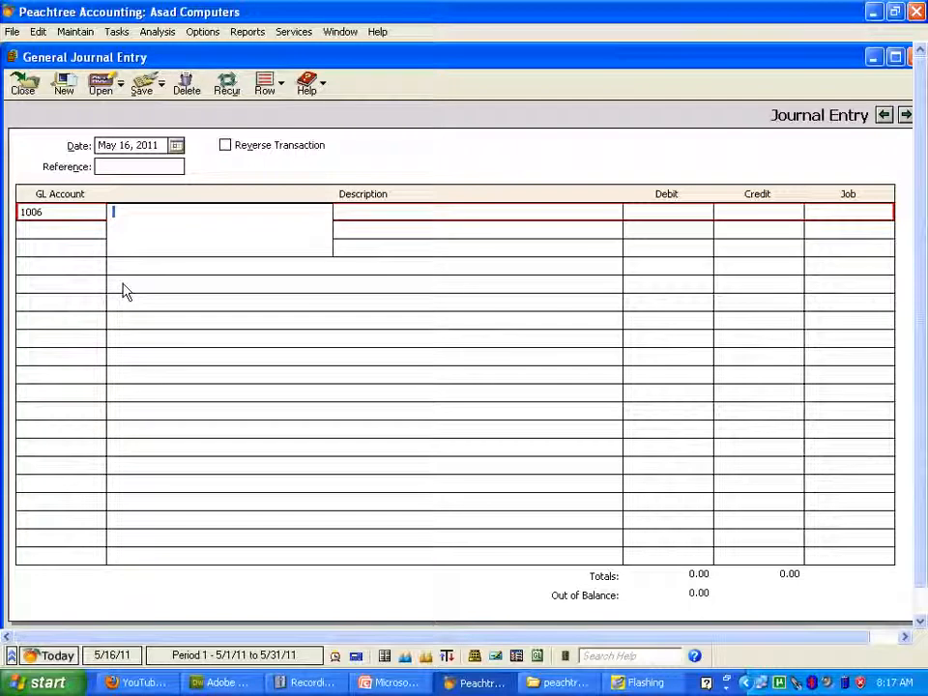
# Describe the ABL Checking line as "Deposited Cash" and debit it 50,000.
pyautogui.write('Deposited Cash')
pyautogui.press('Tab')
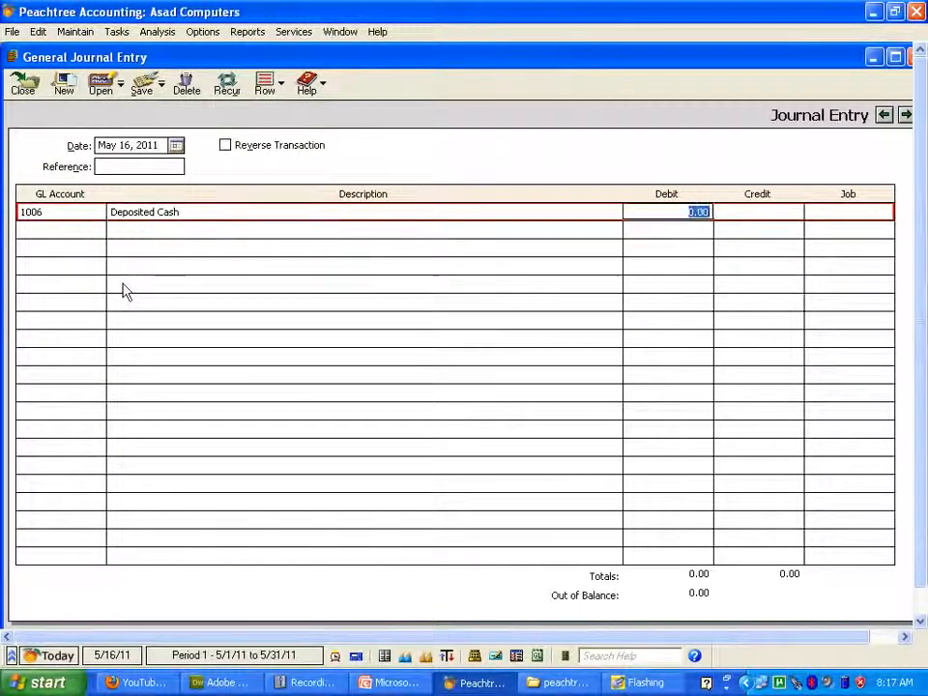
pyautogui.write('50,000')
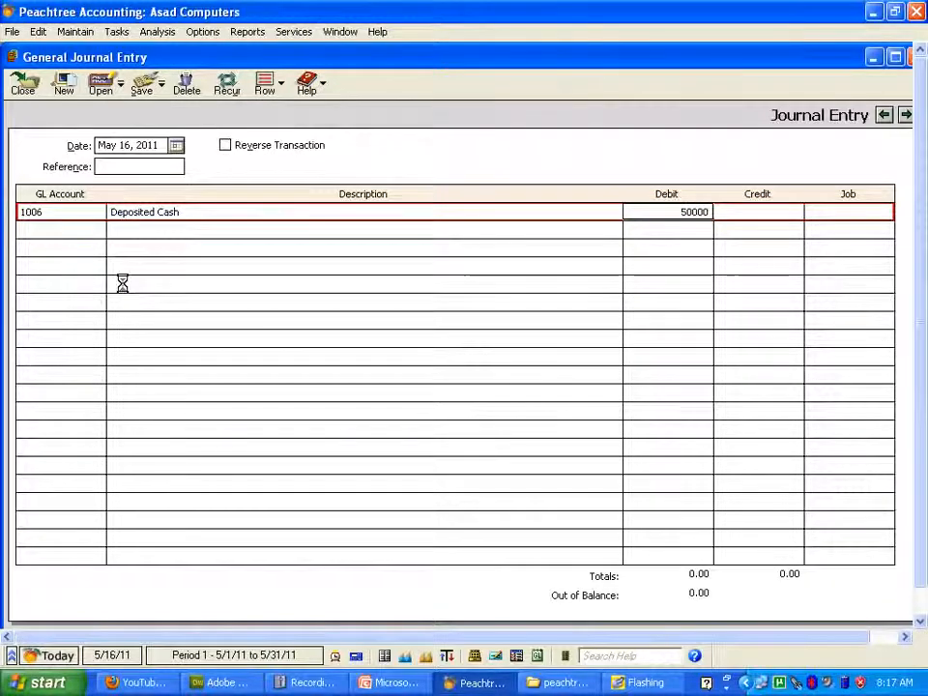
pyautogui.press('Tab')
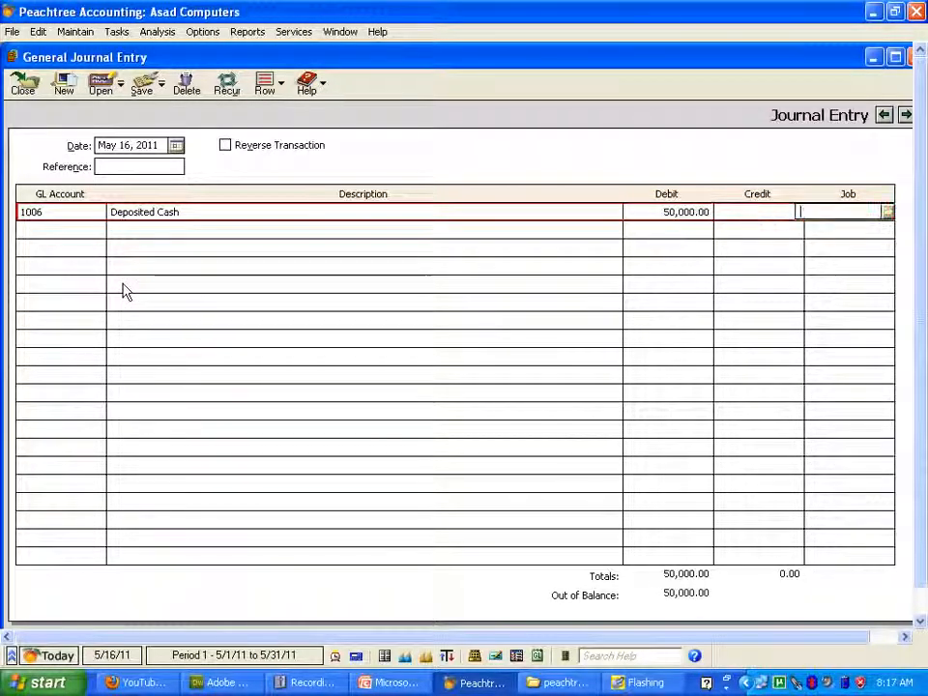
pyautogui.press('Tab')
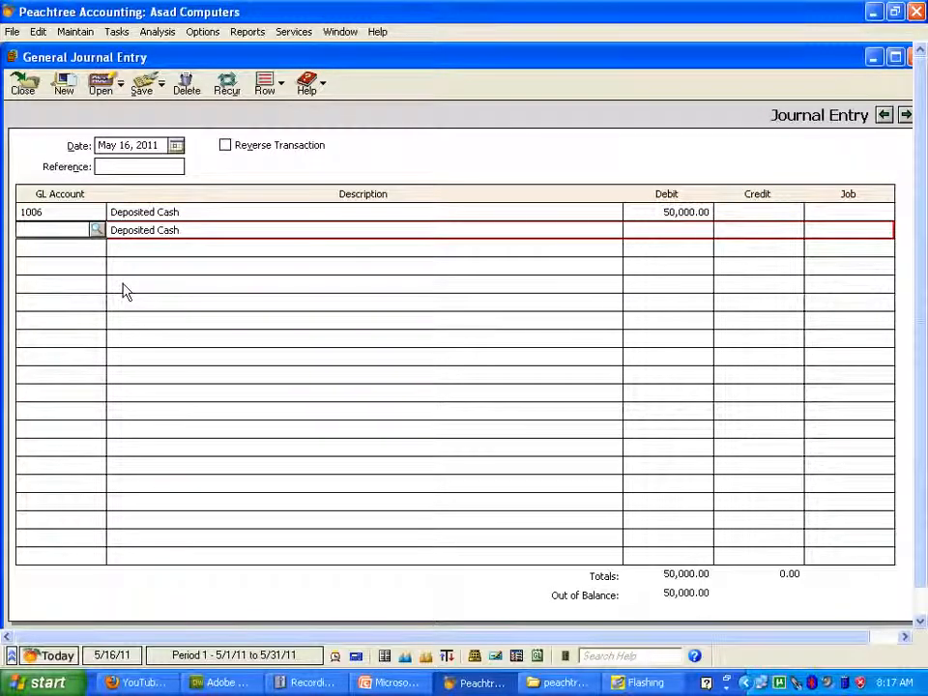
# Add a second line for account 1007, UBL Checking A/c, with a debit of 50,000, keeping the "Deposited Cash" description.
pyautogui.write('100')
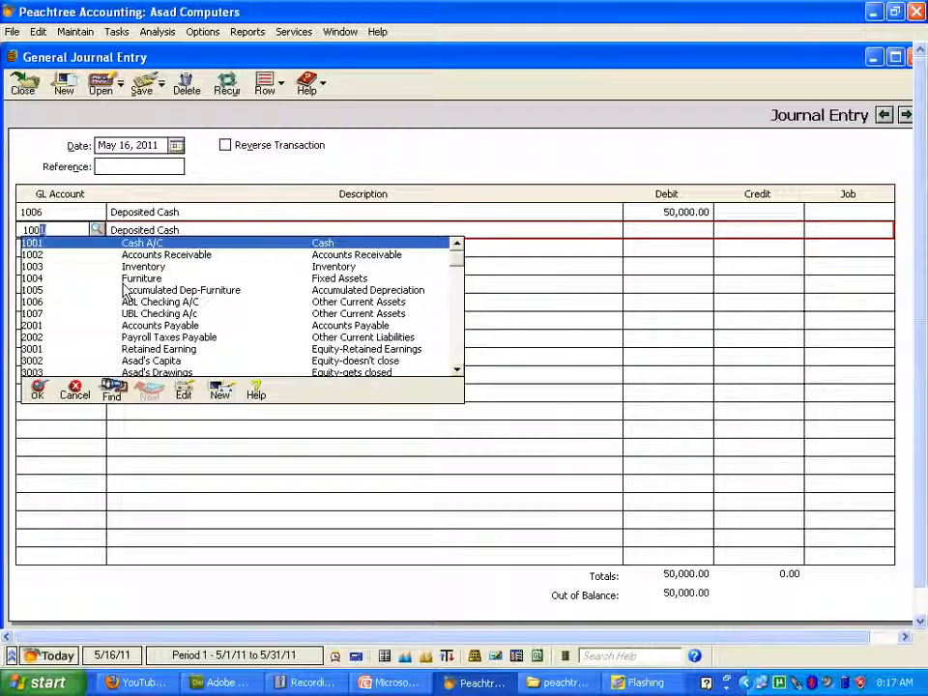
pyautogui.write('7')
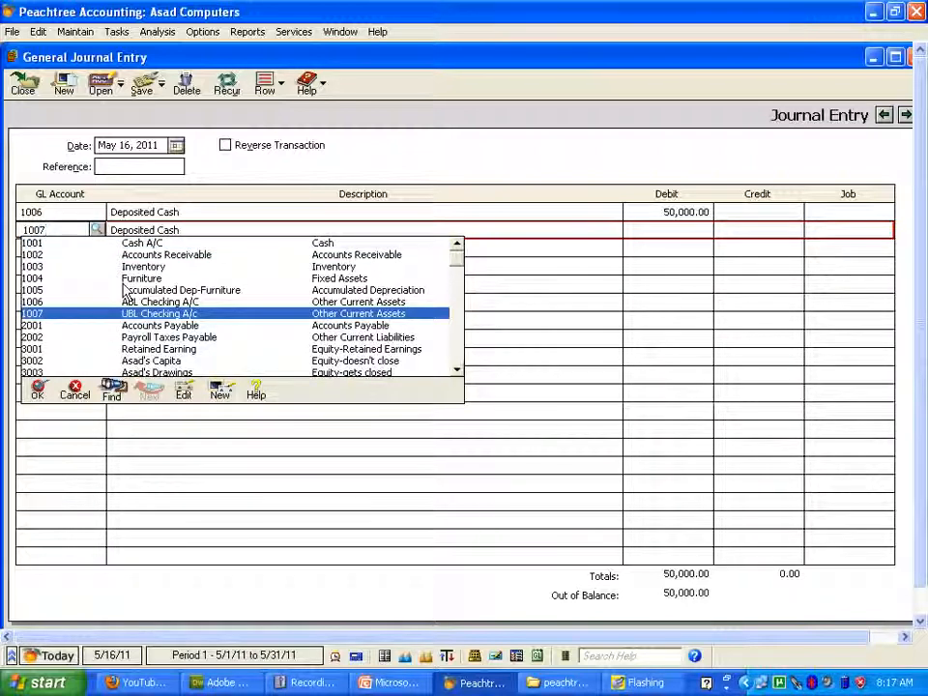
pyautogui.click(129, 314)
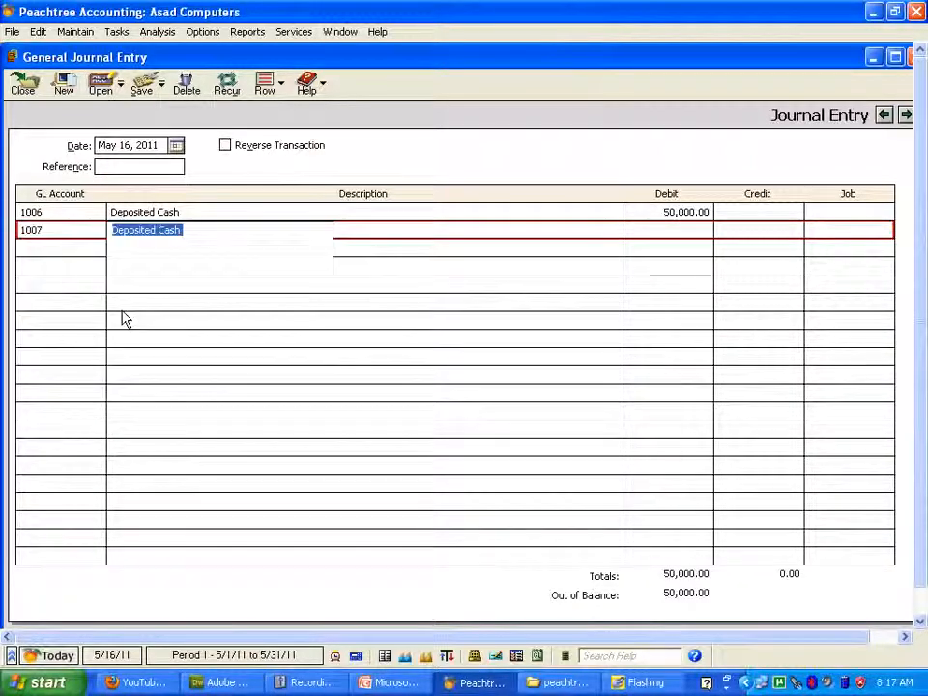
pyautogui.click(658, 230)
pyautogui.write('50')
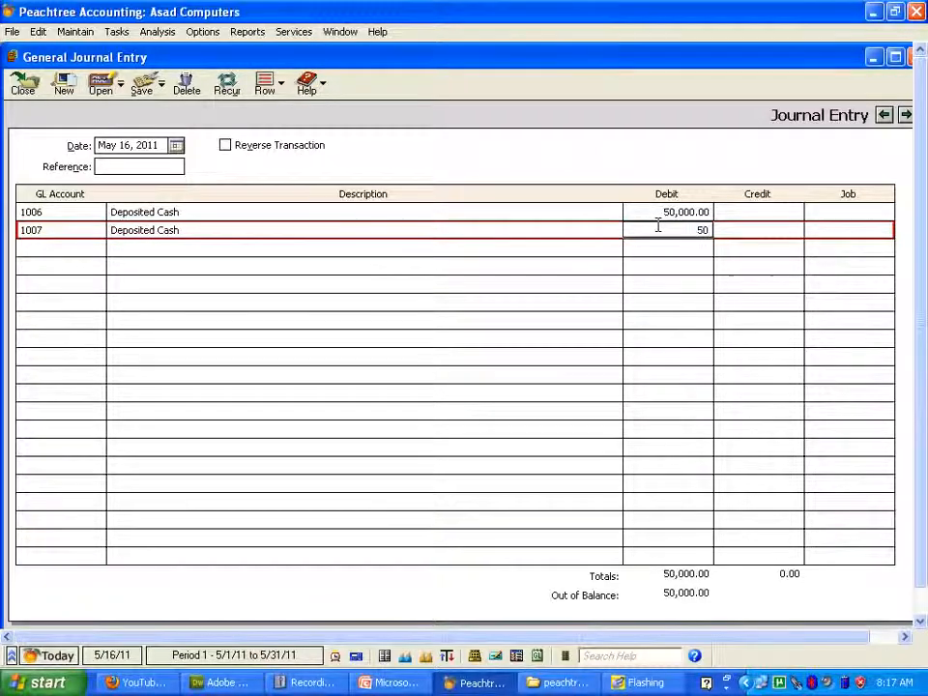
pyautogui.write('000')
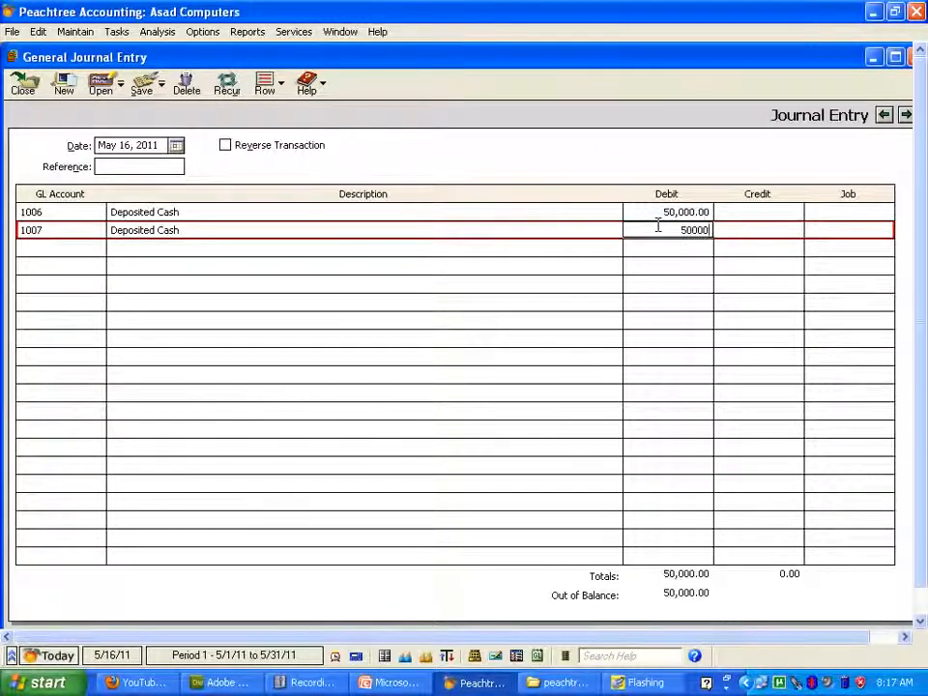
pyautogui.press('Tab')
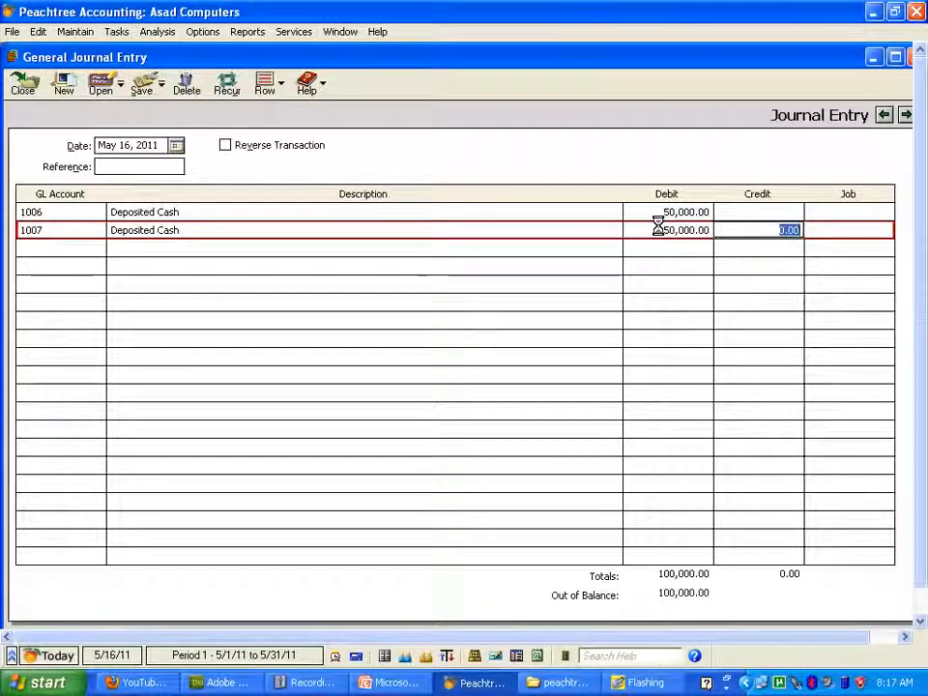
pyautogui.press('Tab')
pyautogui.press('Tab')
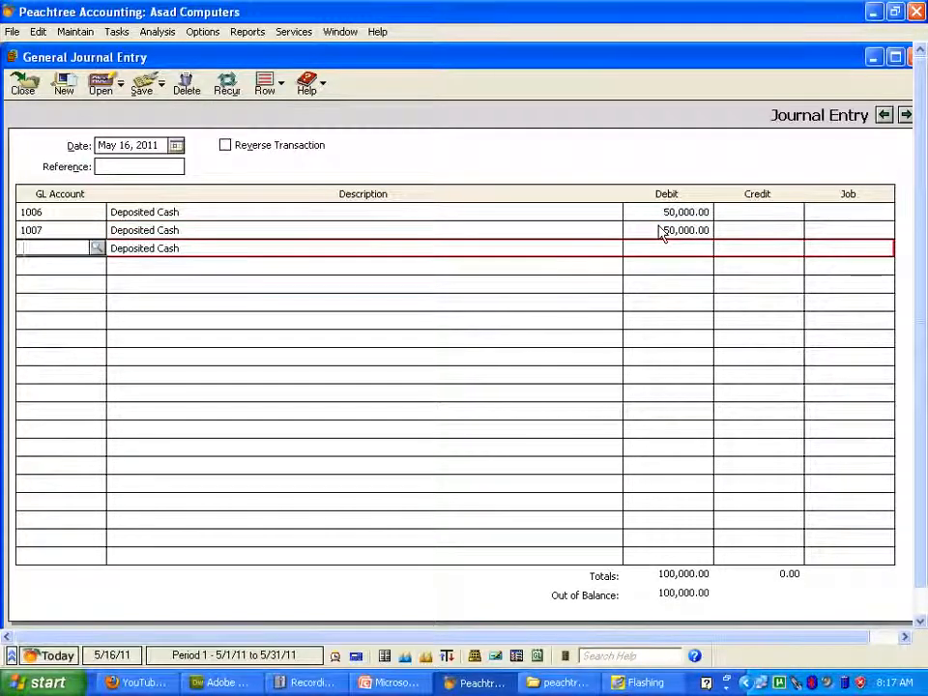
# Add a third line crediting Cash account 1001 with 100,000, described as "Deposited Cash into bank".
pyautogui.write('1001')
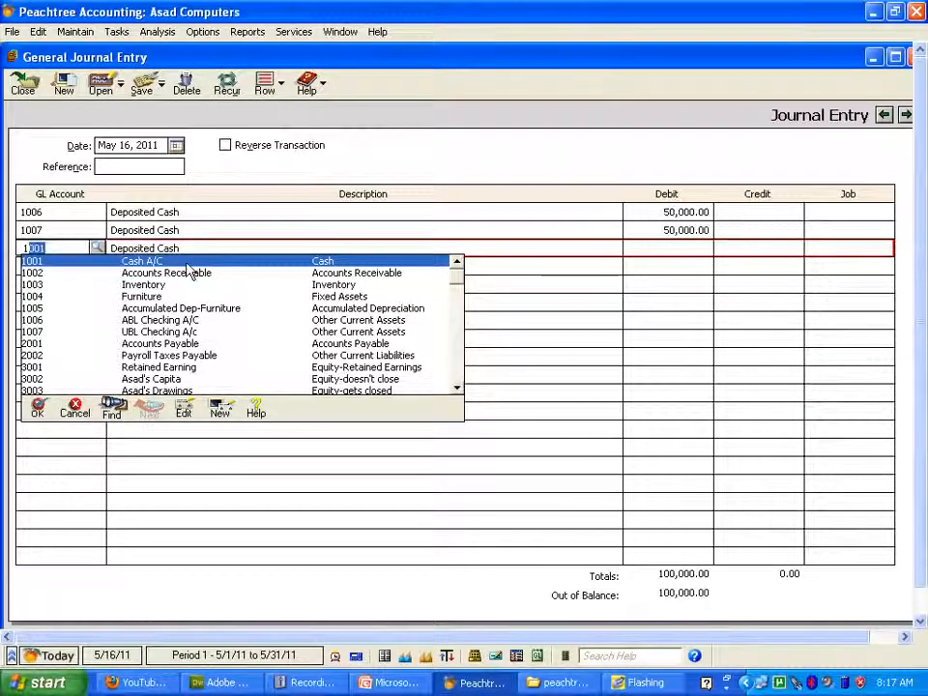
pyautogui.press('Tab')
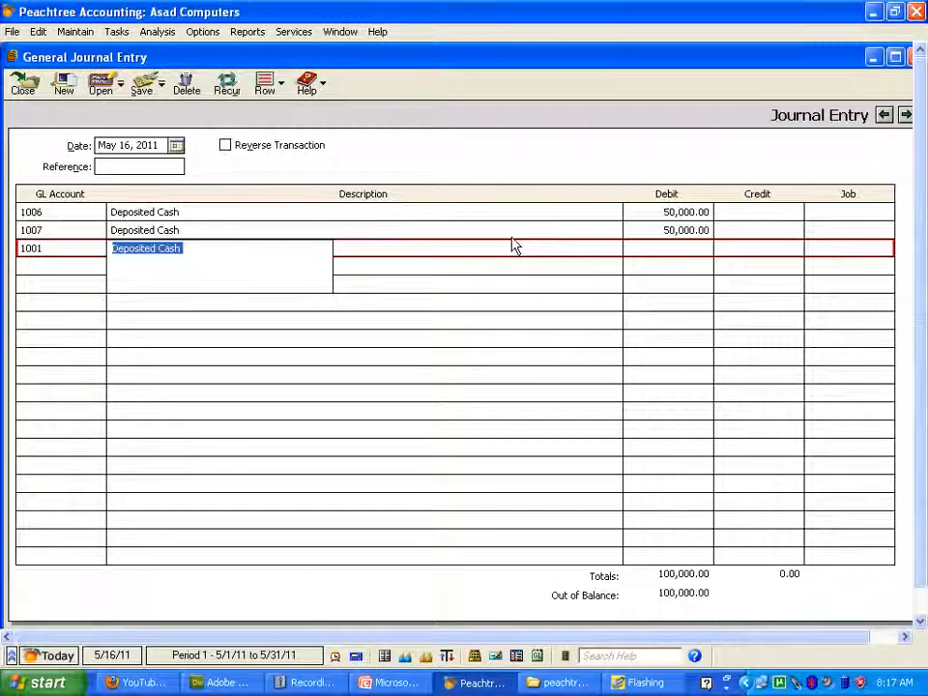
pyautogui.click(304, 244)
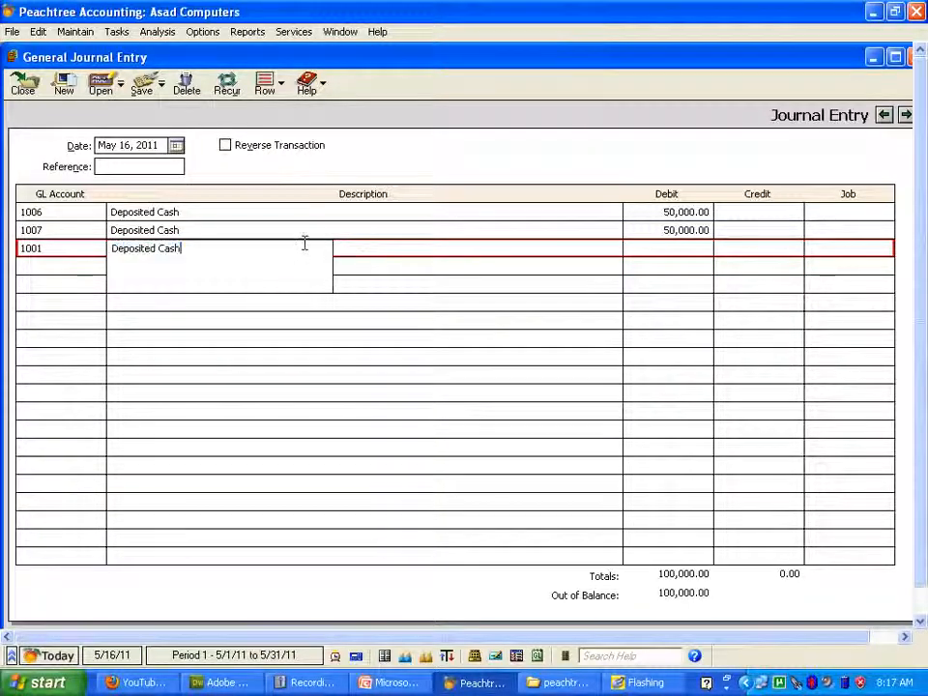
pyautogui.write('into bac')
pyautogui.press('BackSpace')
pyautogui.write('nk')
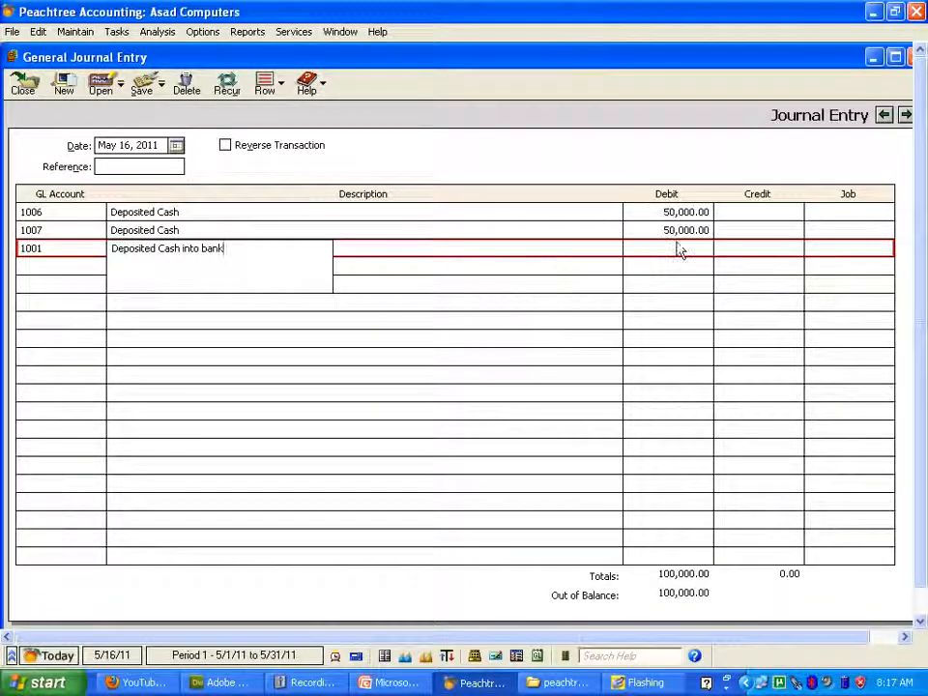
pyautogui.click(733, 251)
pyautogui.write('100000')
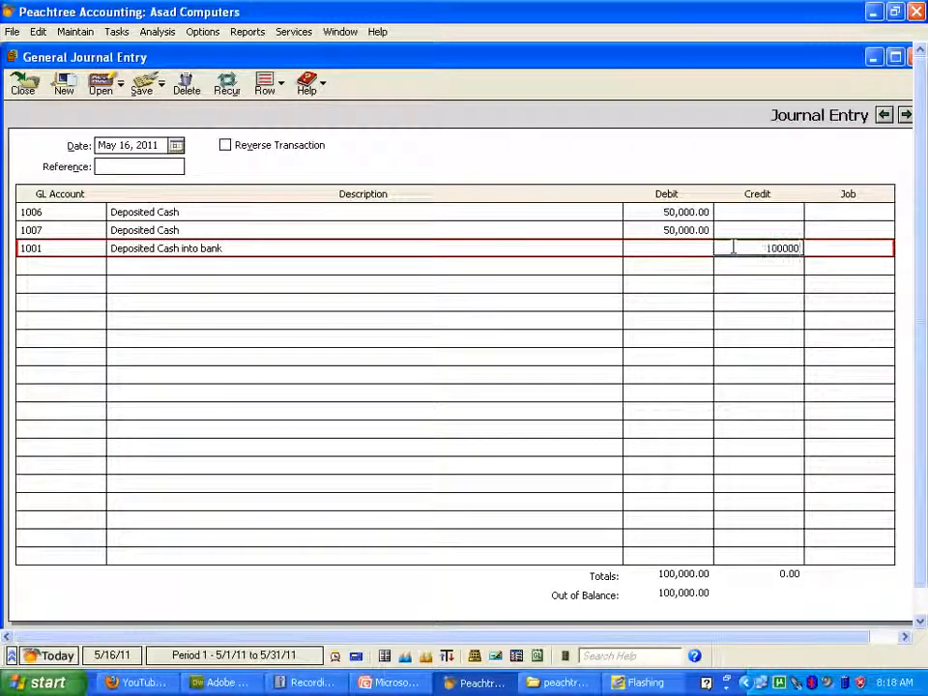
pyautogui.write('.')
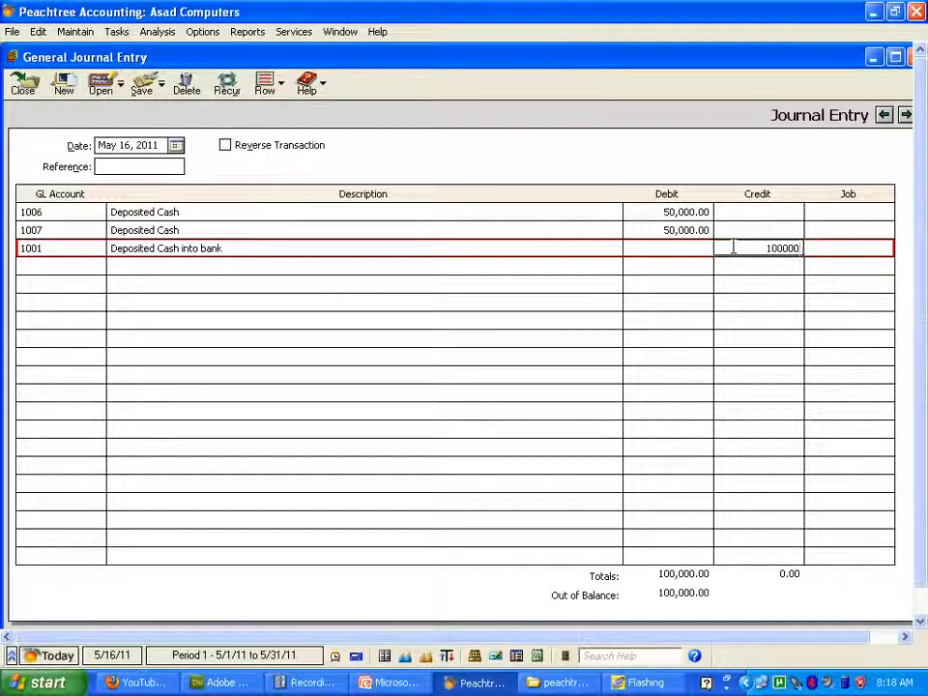
# Save the journal entry, close the General Journal Entry window and maximize the Peachtree Today window.
pyautogui.click(145, 89)
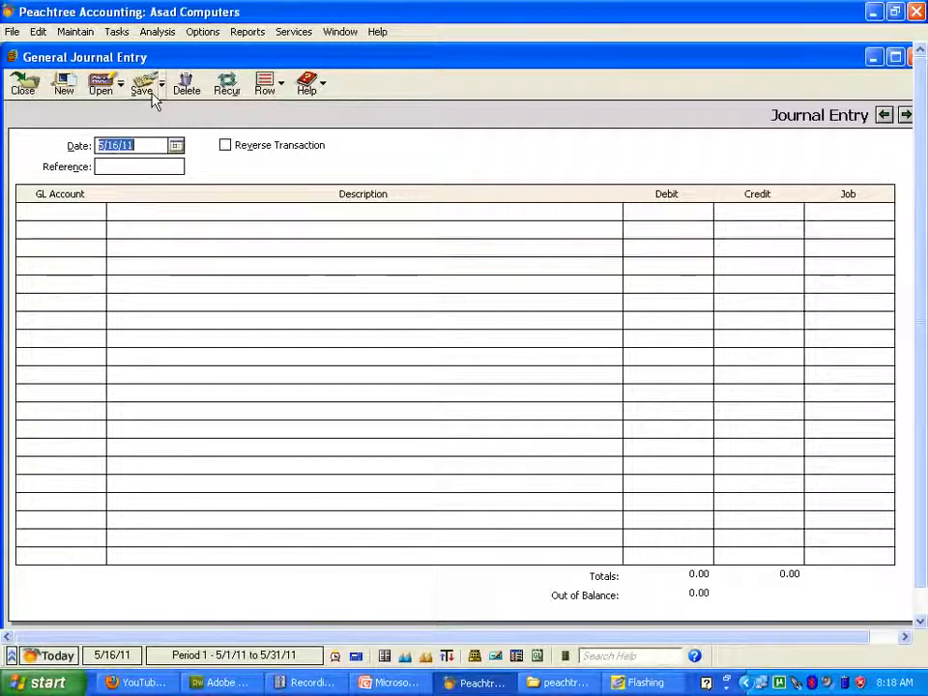
pyautogui.click(913, 58)
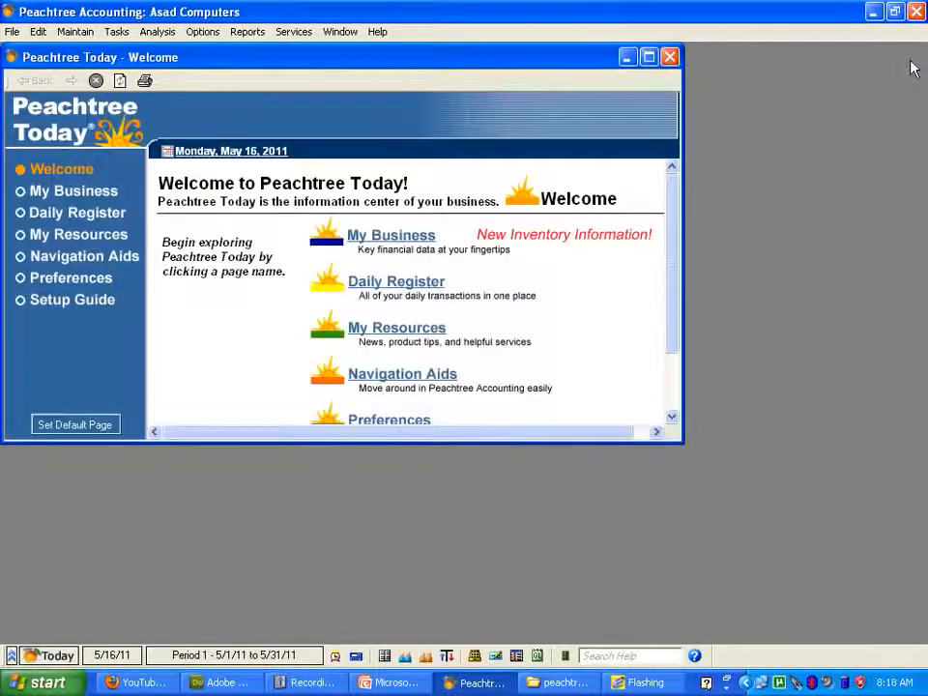
pyautogui.click(649, 57)
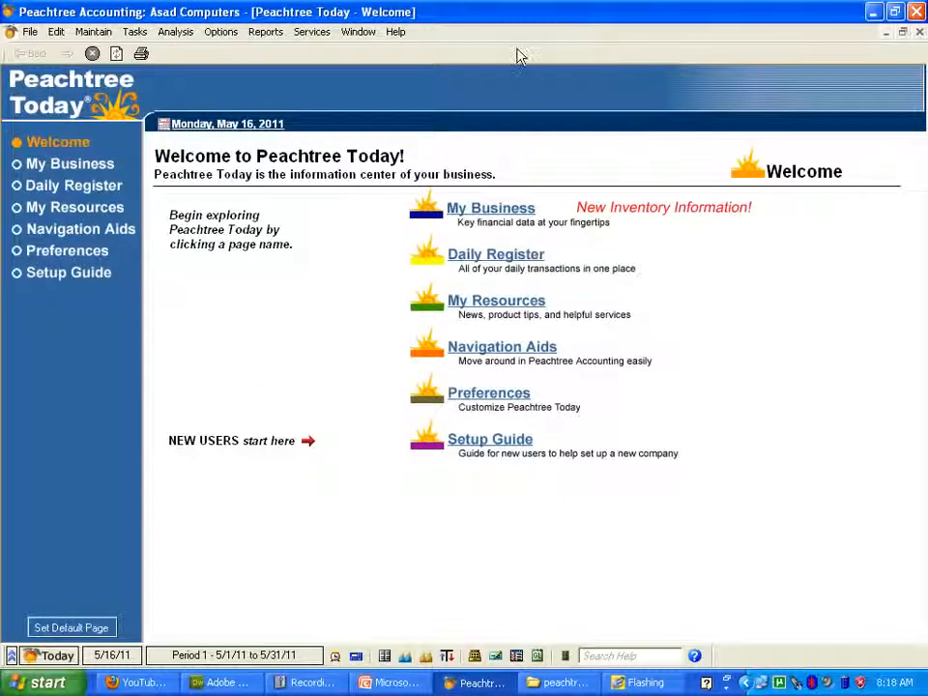
# View the standard Balance Sheet for the current period to check the cash and checking accounts, and close the report windows.
pyautogui.click(262, 34)
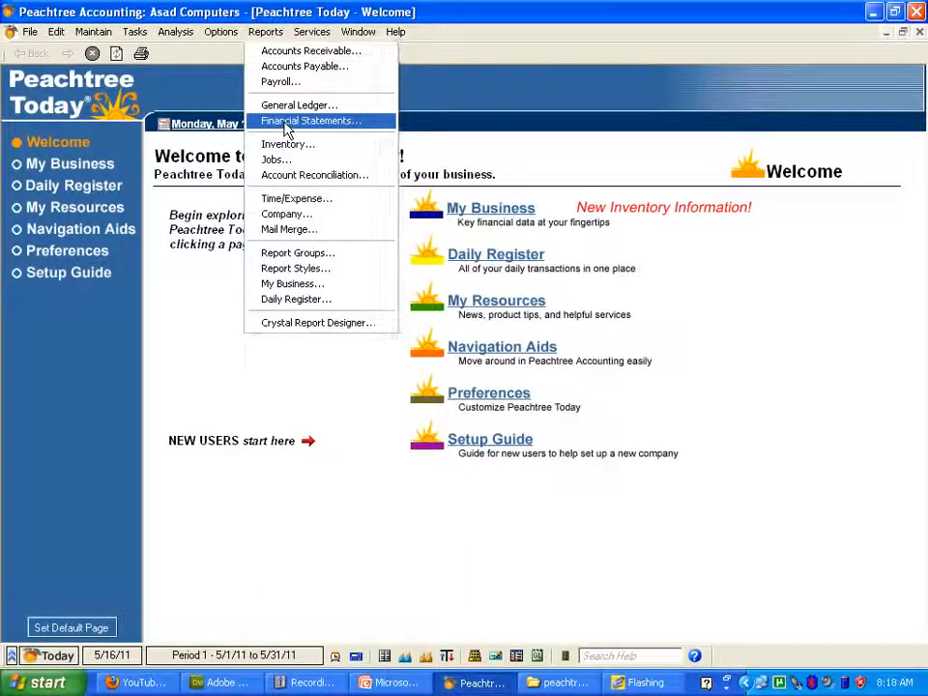
pyautogui.click(287, 124)
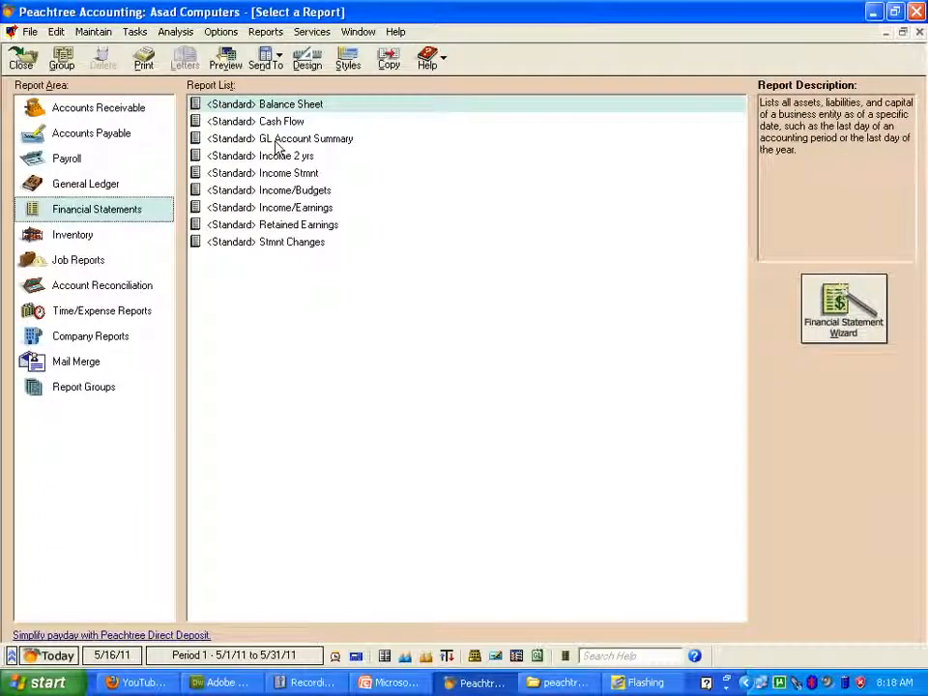
pyautogui.doubleClick(280, 108)
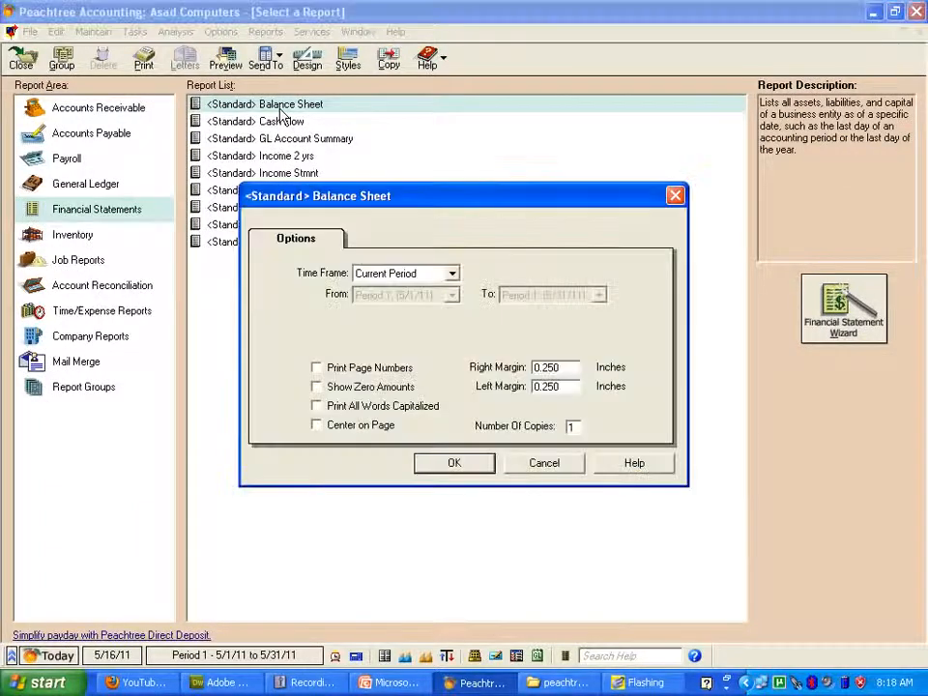
pyautogui.click(451, 464)
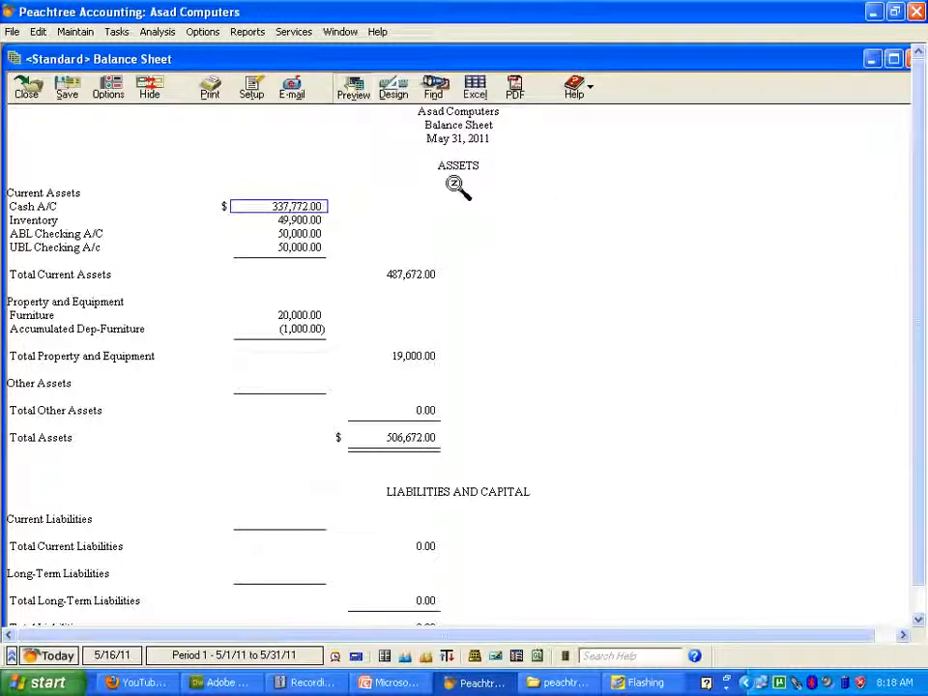
pyautogui.click(912, 61)
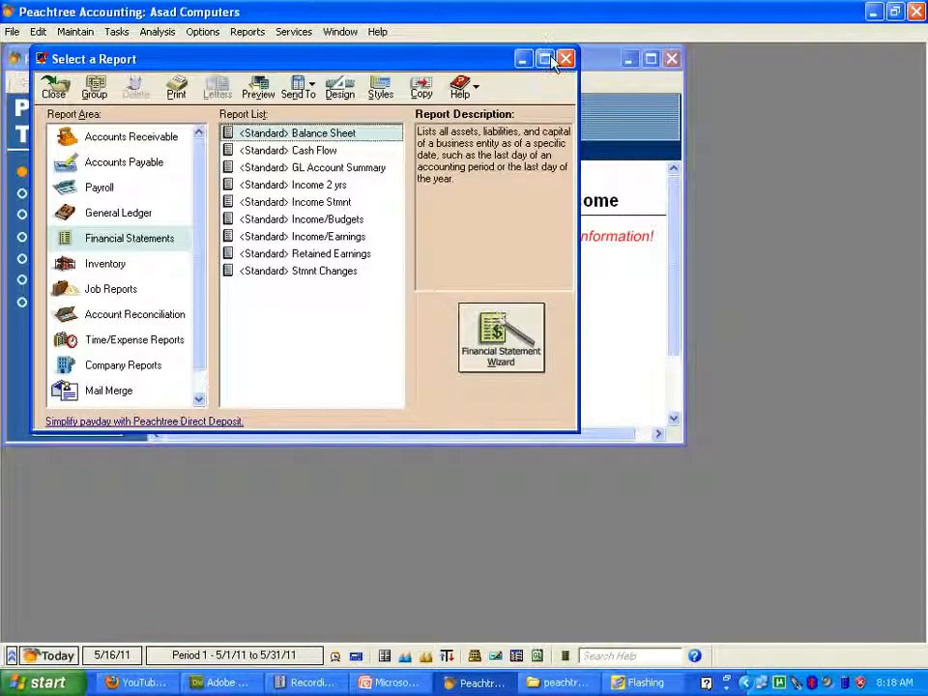
pyautogui.click(564, 59)
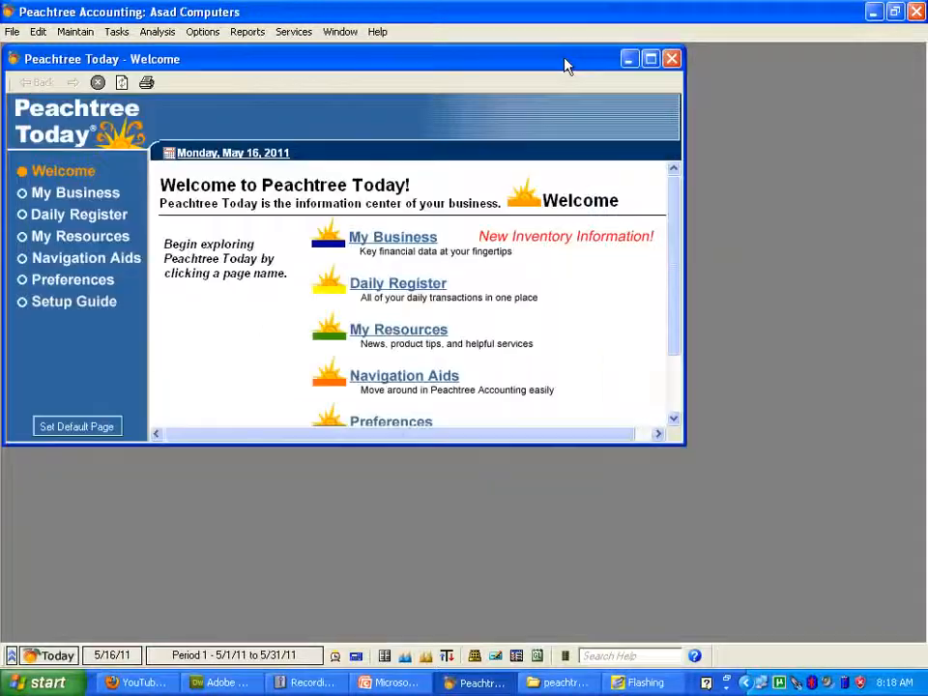
pyautogui.click(650, 62)
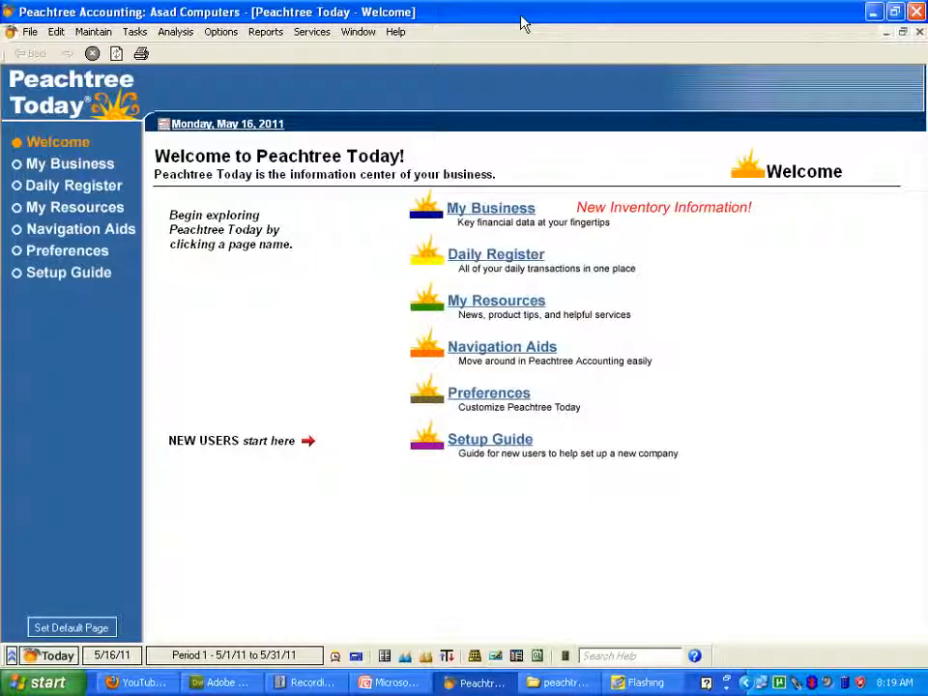
# Start a new general journal entry with a line debiting Cash account 1001 with 5,000, described as "withdrew cash from bank".
pyautogui.click(134, 32)
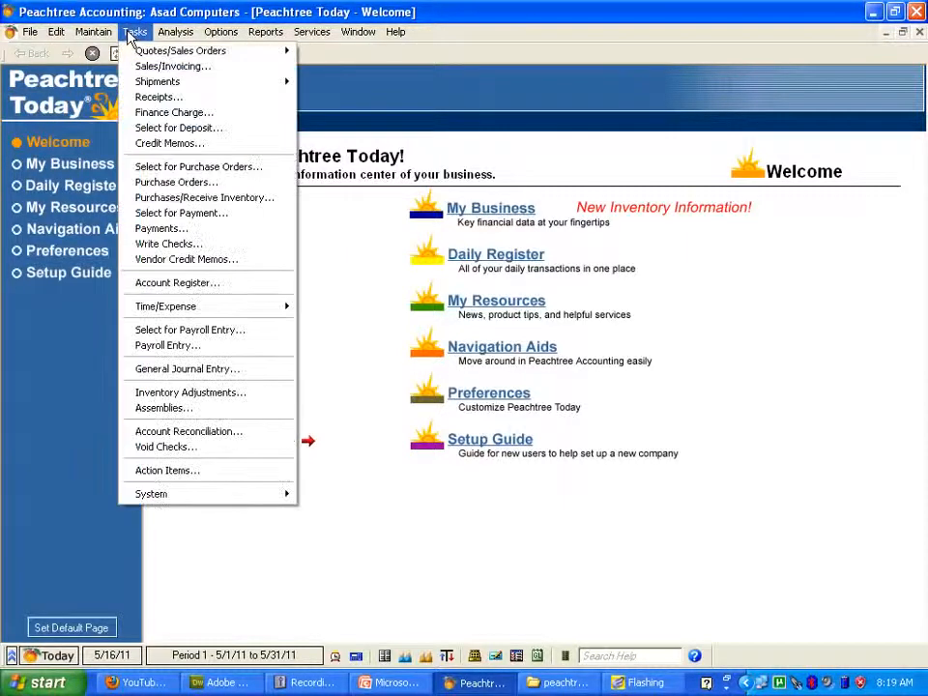
pyautogui.click(161, 374)
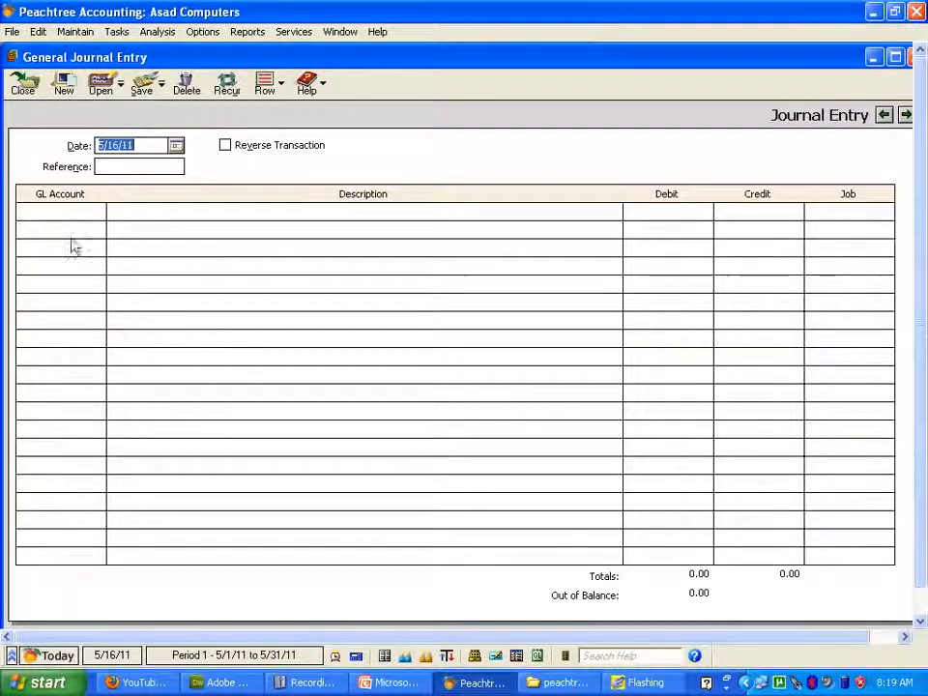
pyautogui.click(81, 211)
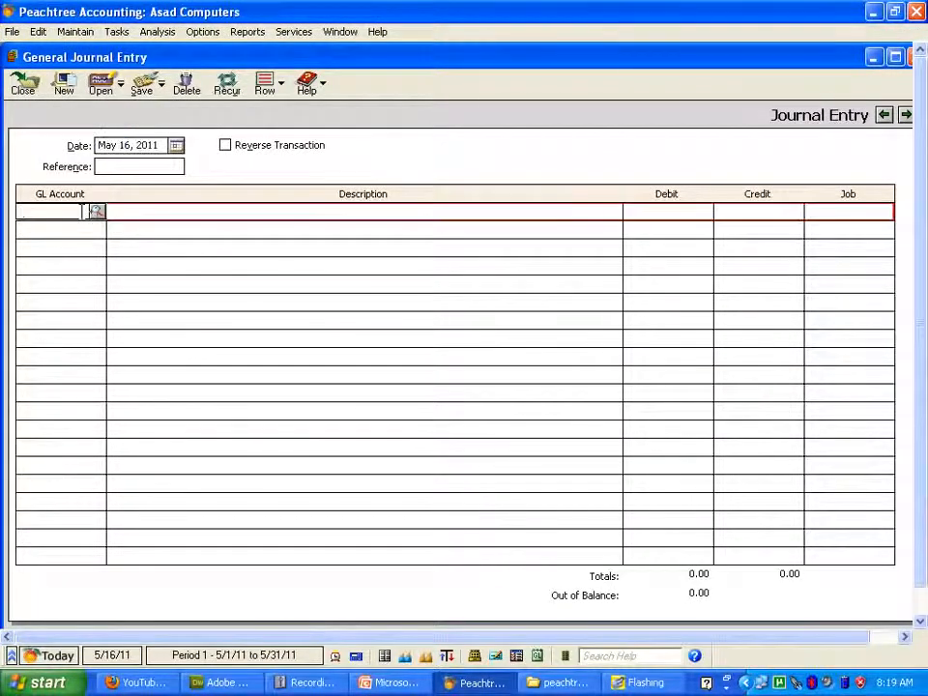
pyautogui.write('1001')
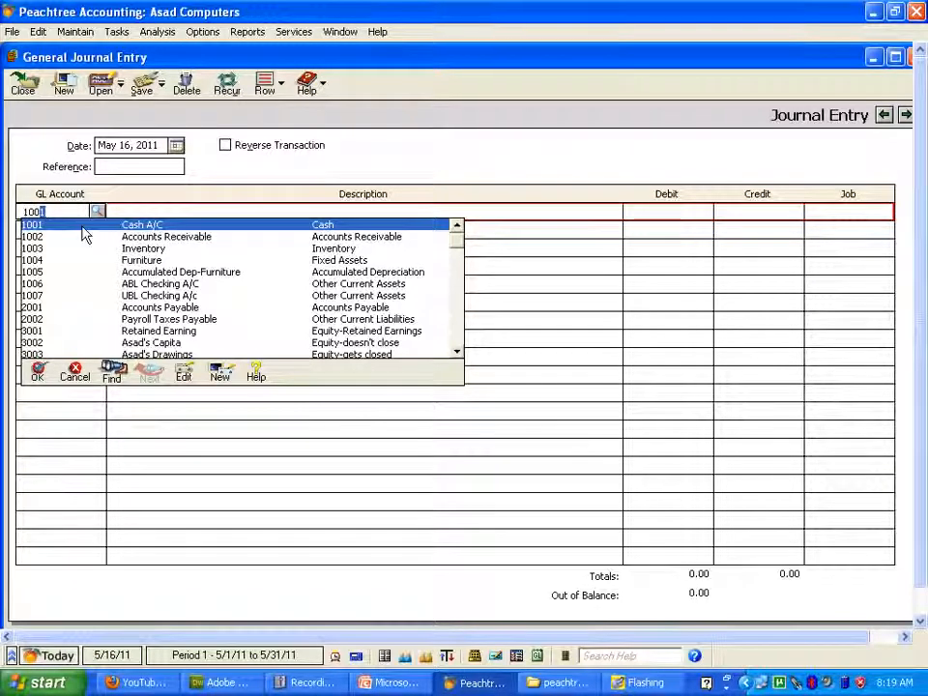
pyautogui.click(85, 234)
pyautogui.write('withdrew cash from bank')
pyautogui.press('Tab')
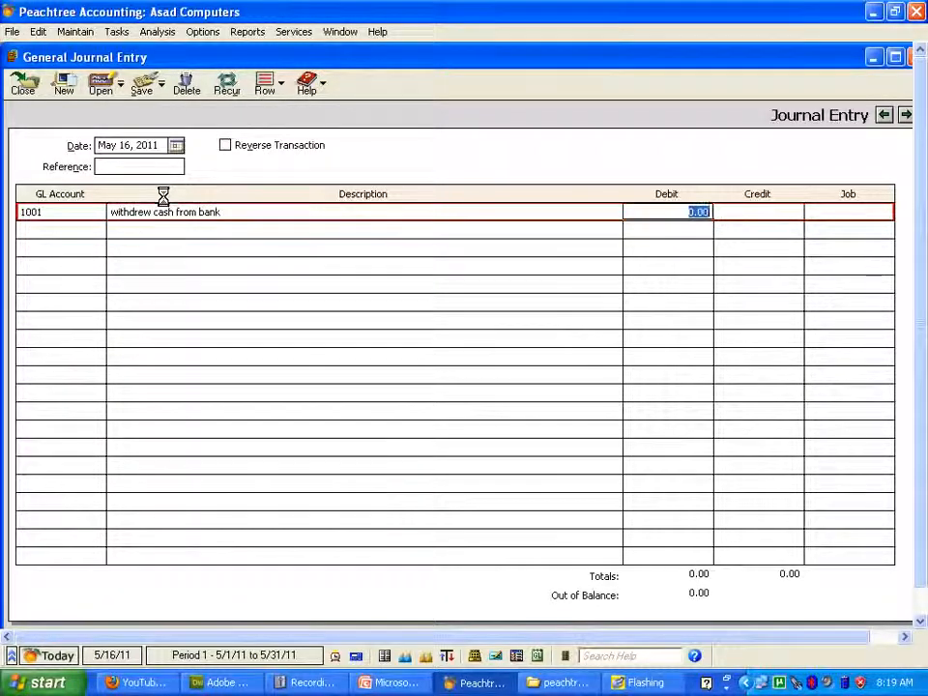
pyautogui.write('5000')
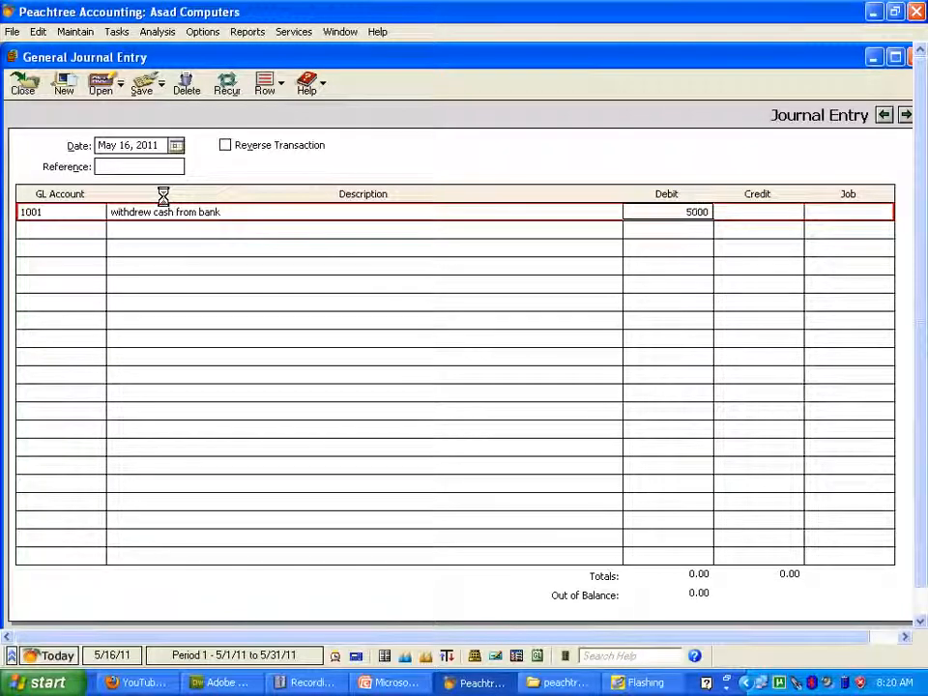
pyautogui.press('Tab')
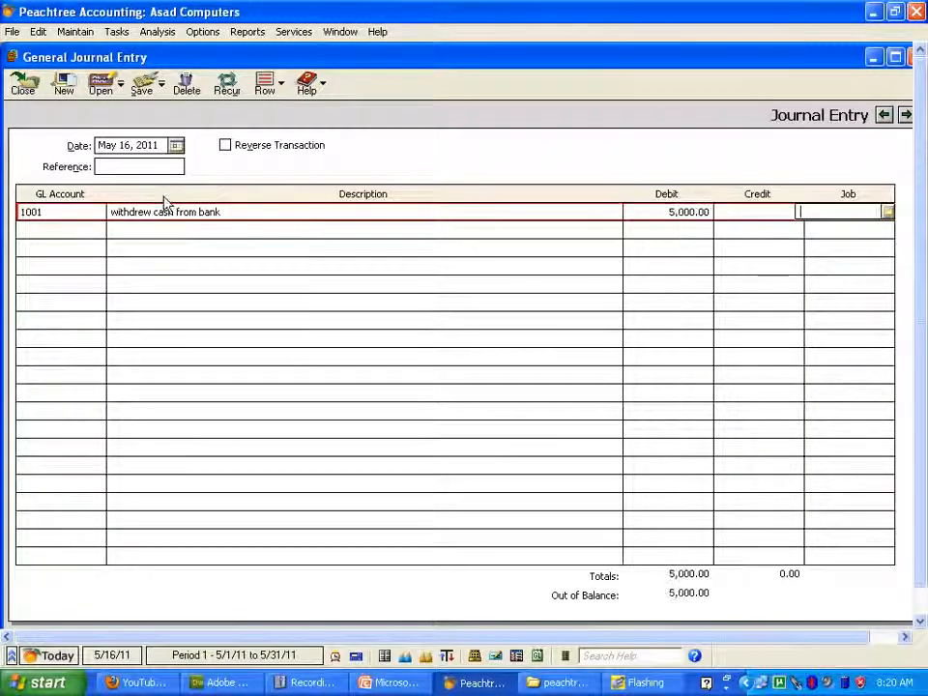
pyautogui.press('Tab')
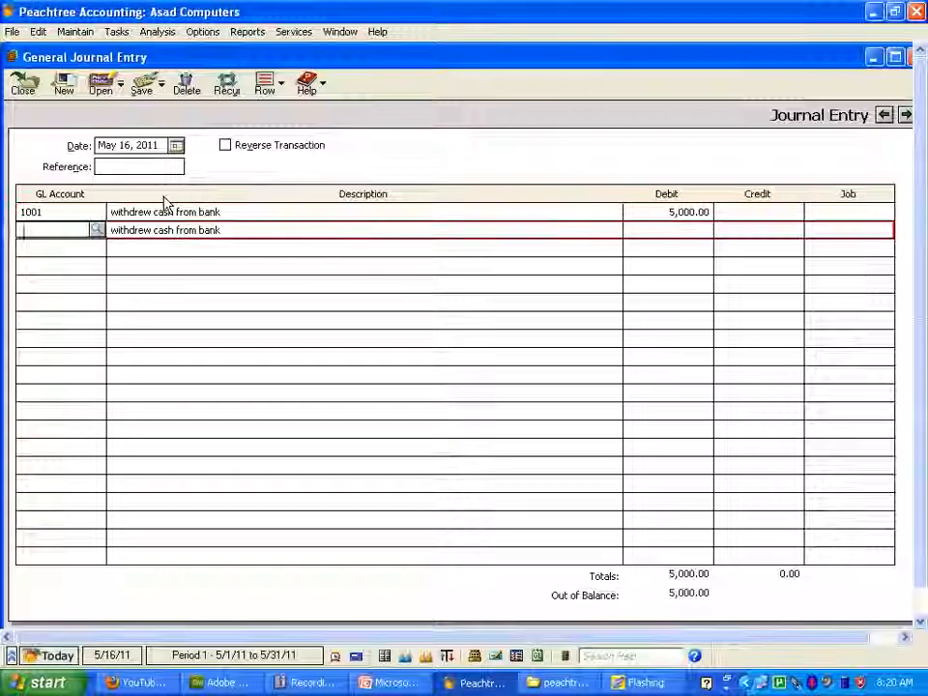
# Add a second line crediting account 1006, ABL Checking A/C, with 5,000, keeping the "withdrew cash from bank" description.
pyautogui.click(97, 230)
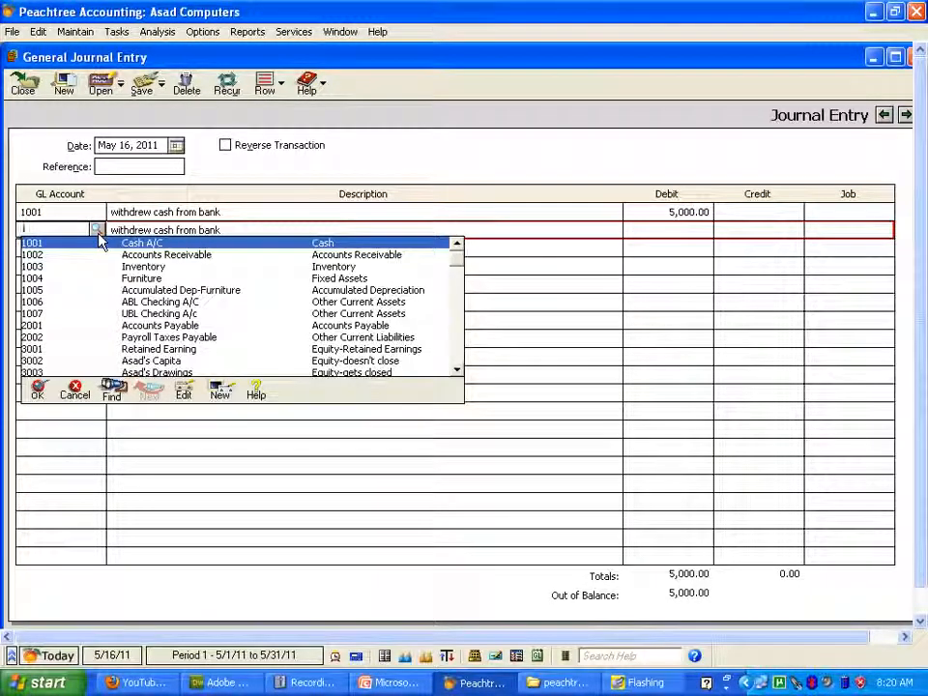
pyautogui.click(133, 305)
pyautogui.doubleClick(132, 305)
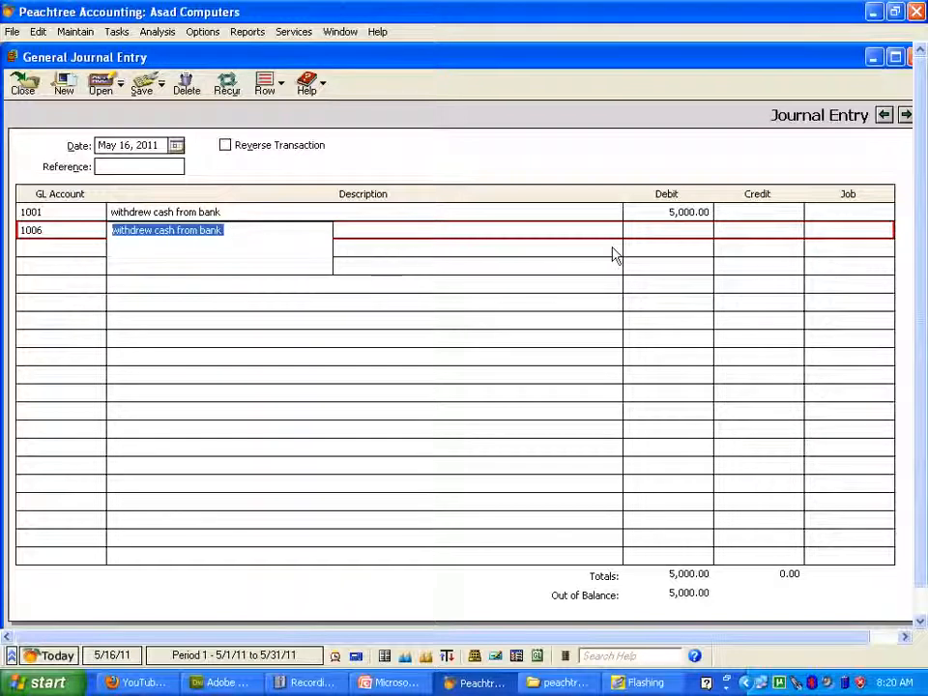
pyautogui.press('Tab')
pyautogui.press('Tab')
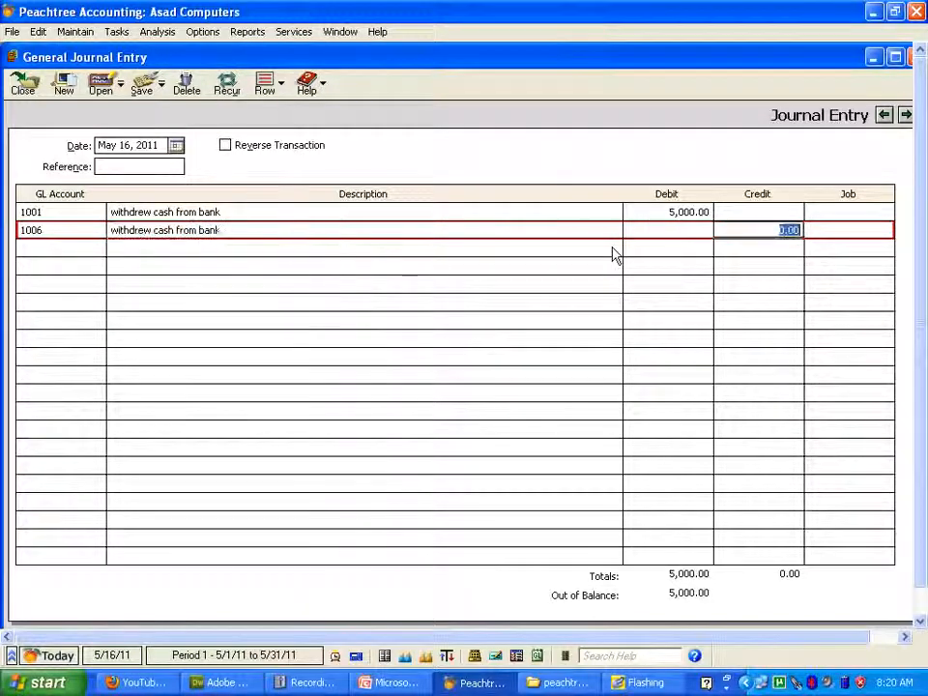
pyautogui.write('5000')
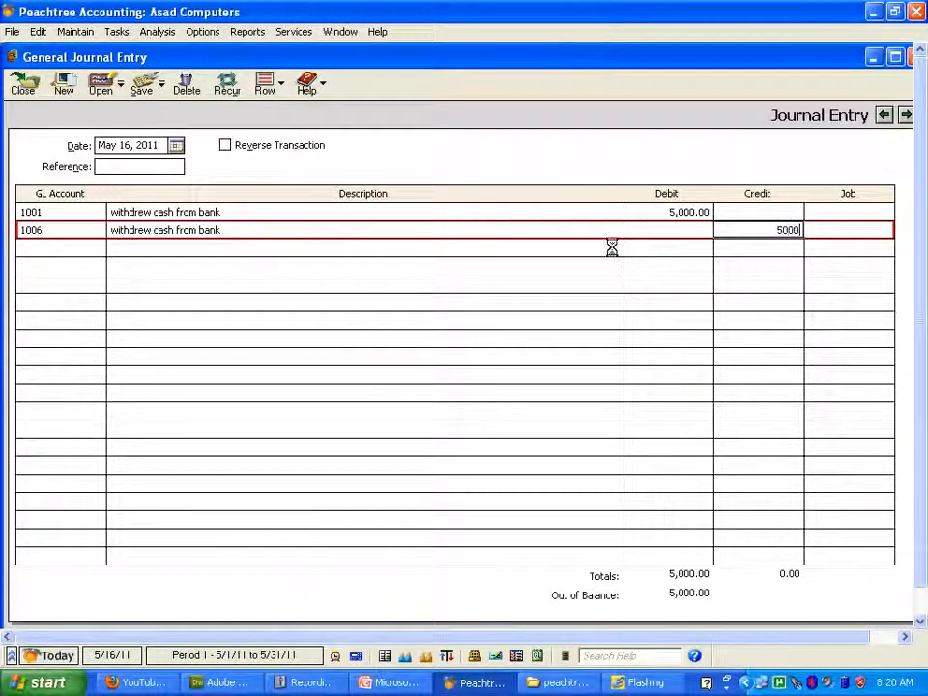
# Save the cash withdrawal entry, close the General Journal Entry window and maximize the Peachtree Today window.
pyautogui.click(141, 85)
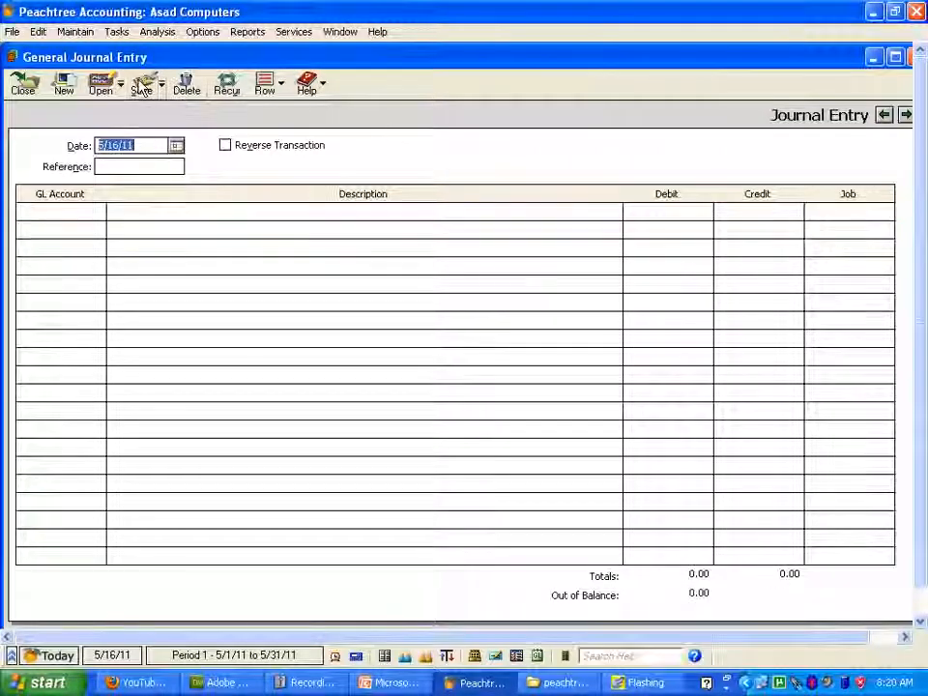
pyautogui.click(913, 58)
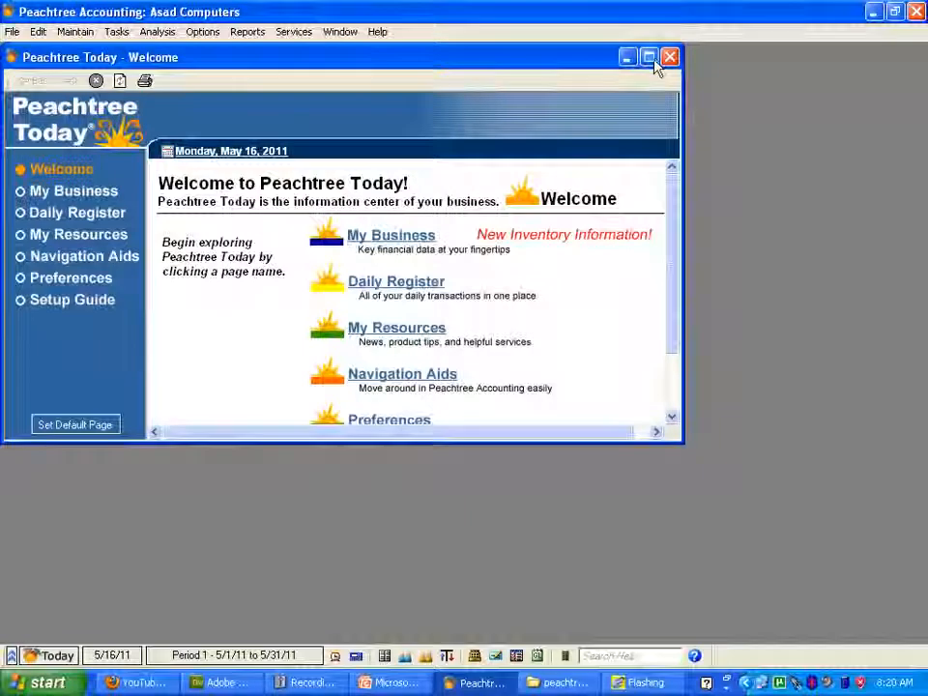
pyautogui.click(649, 58)
# View the standard Balance Sheet for the current period to check the cash and ABL balances, and close the report windows.
pyautogui.click(268, 32)
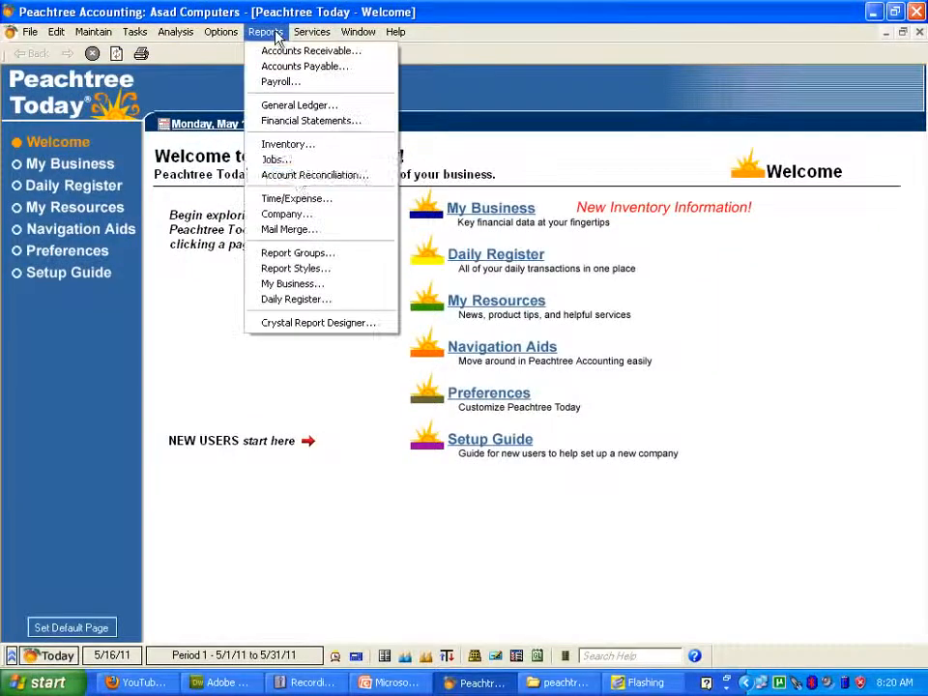
pyautogui.click(299, 120)
pyautogui.doubleClick(261, 103)
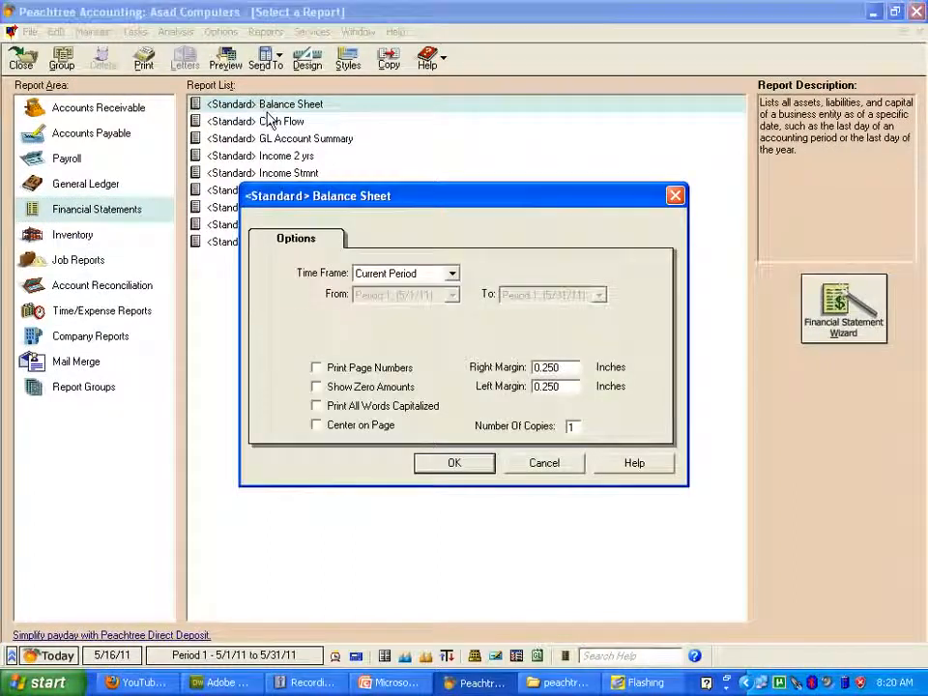
pyautogui.click(456, 470)
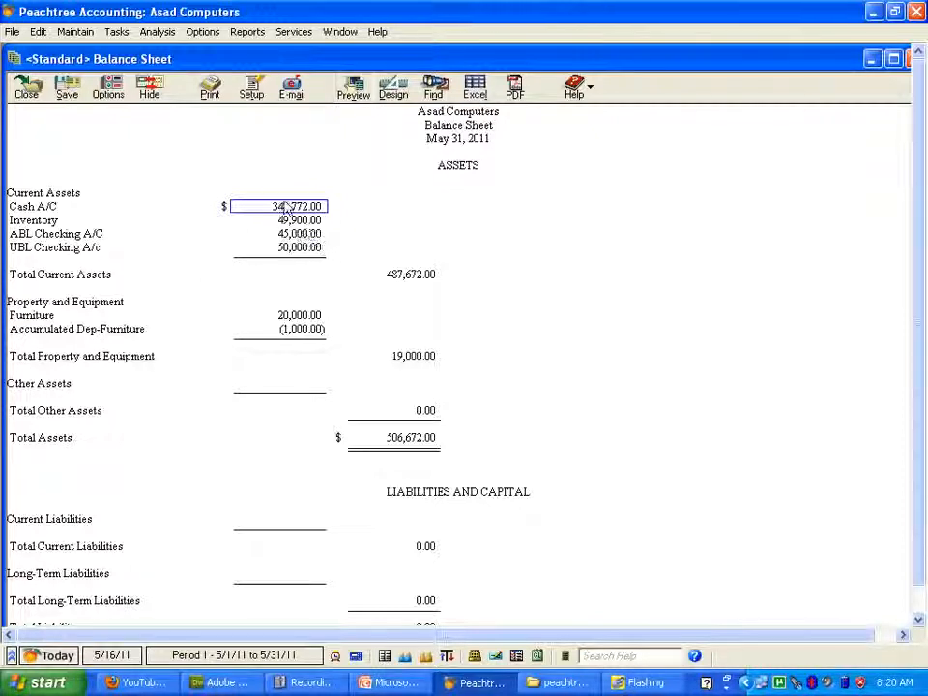
pyautogui.click(911, 60)
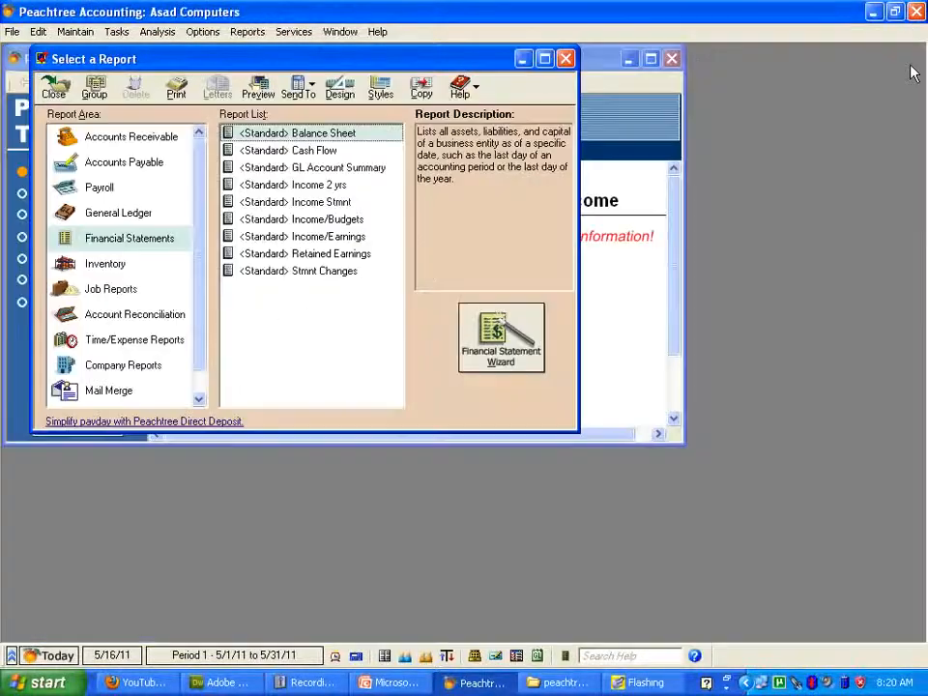
pyautogui.click(562, 56)
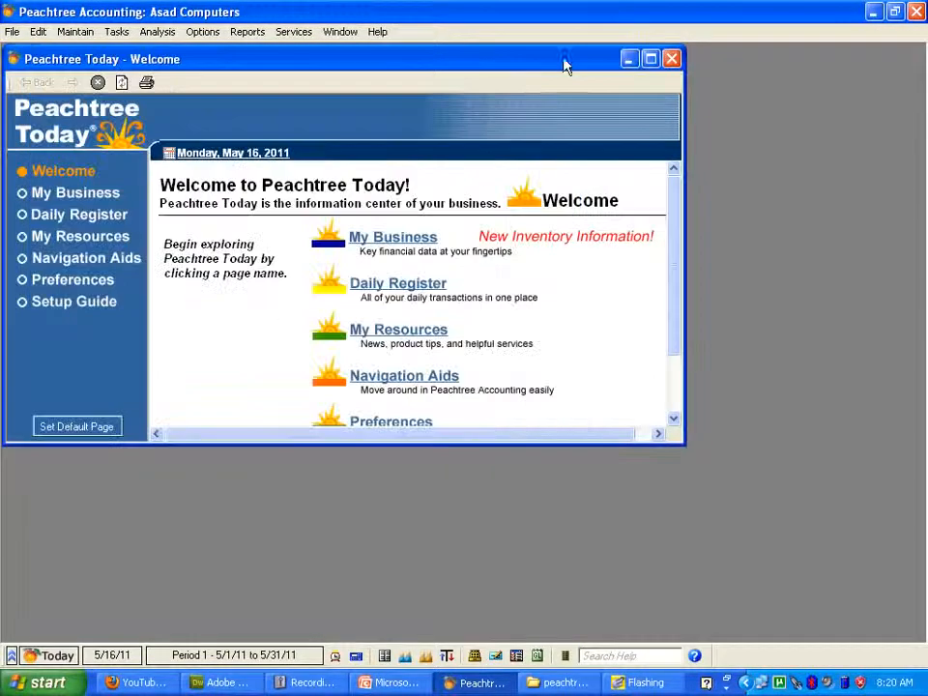
pyautogui.doubleClick(531, 64)
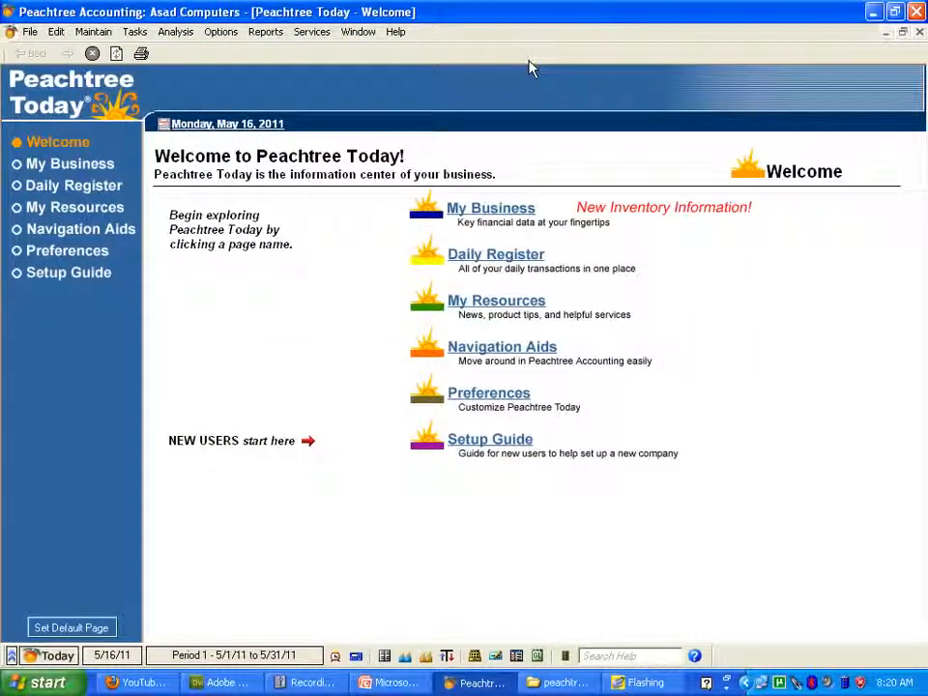
# Start a new general journal entry with account 1006, ABL Checking A/C, described as "Tranferred funds from Abl".
pyautogui.click(134, 32)
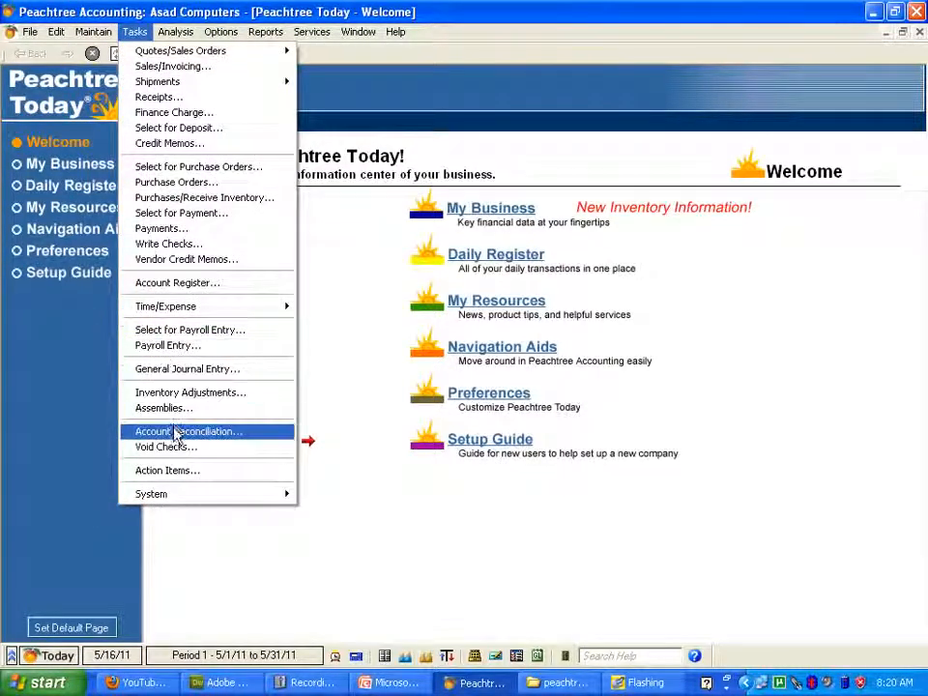
pyautogui.click(179, 373)
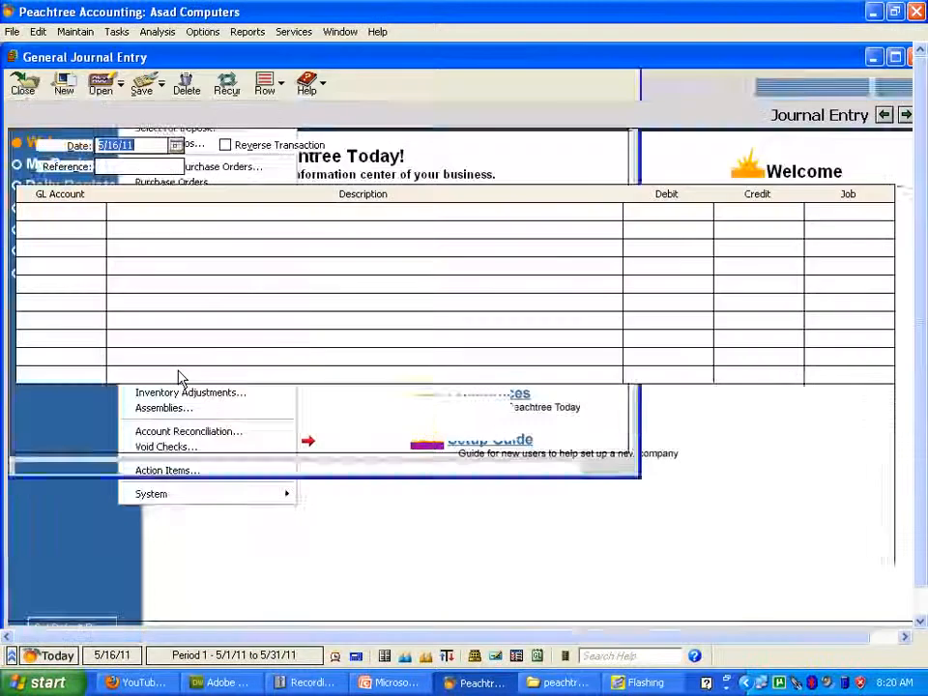
pyautogui.click(81, 218)
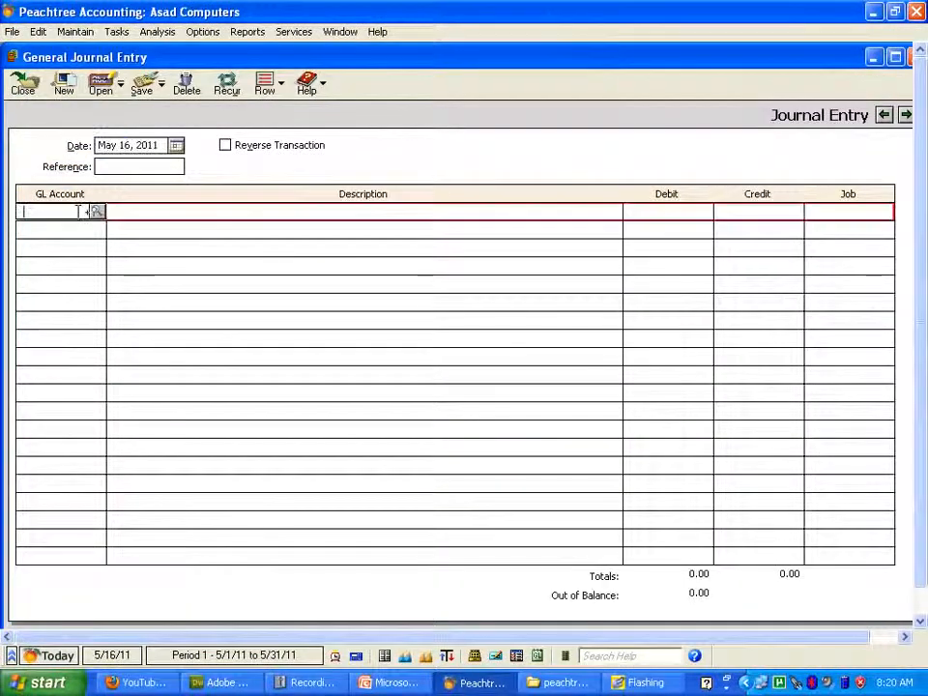
pyautogui.click(94, 211)
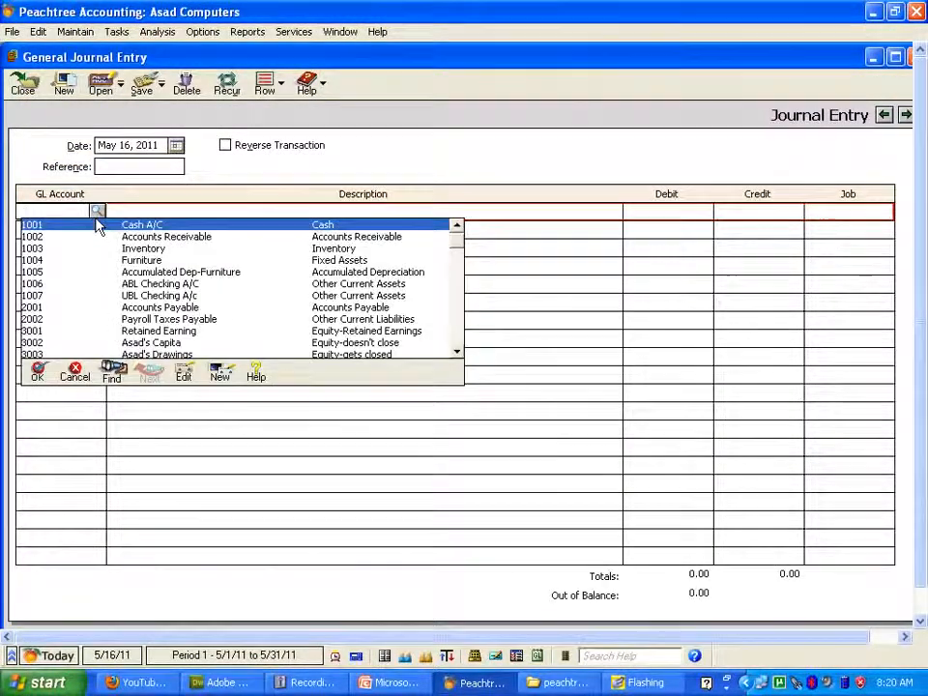
pyautogui.doubleClick(125, 284)
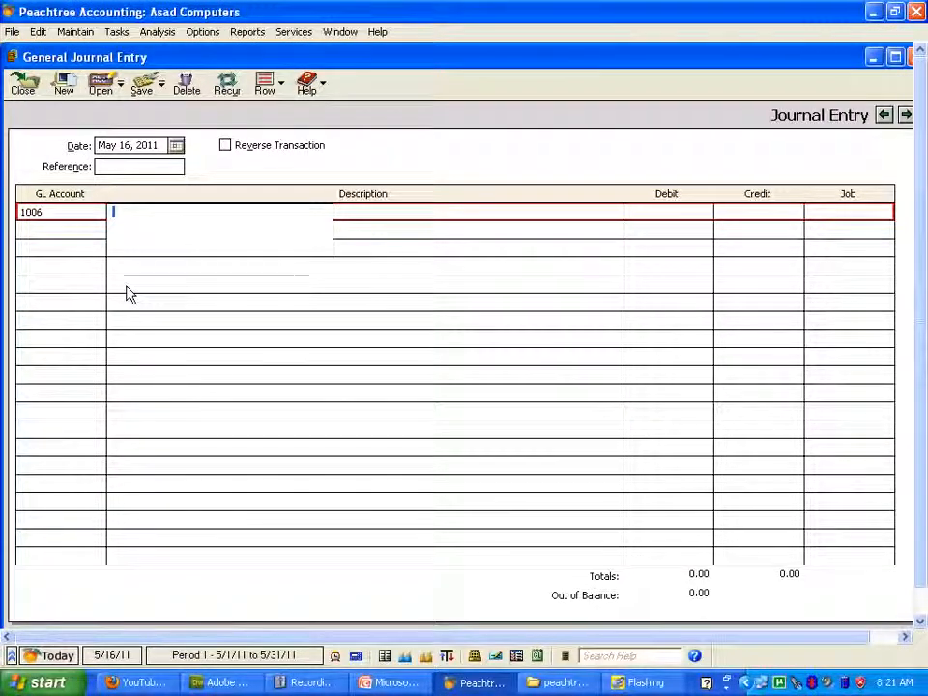
pyautogui.write('an')
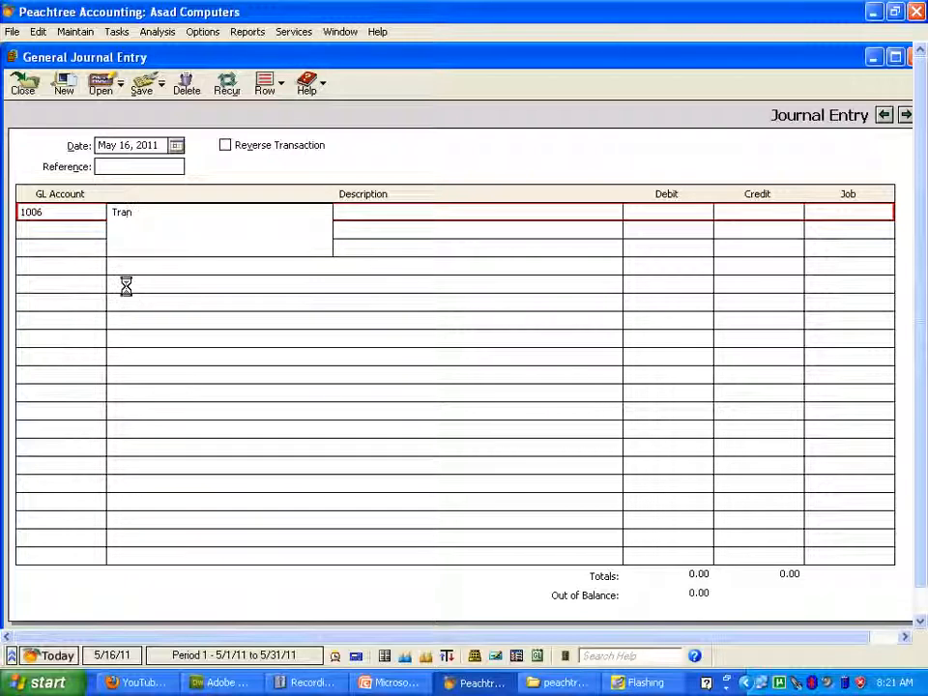
pyautogui.write('fered')
pyautogui.press('BackSpace')
pyautogui.press('BackSpace')
pyautogui.press('BackSpace')
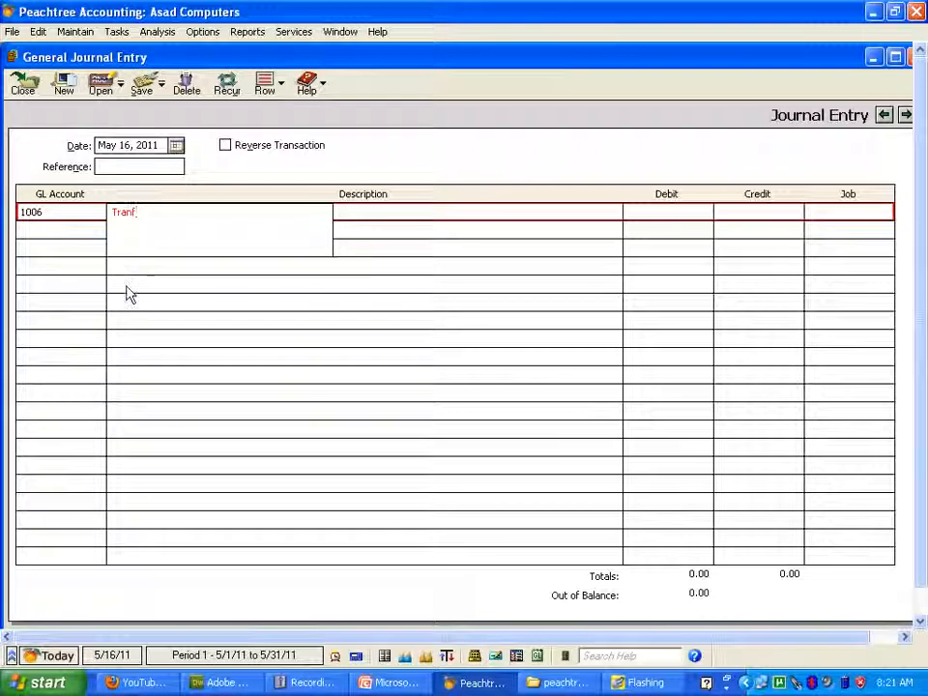
pyautogui.write('rred funds from ')
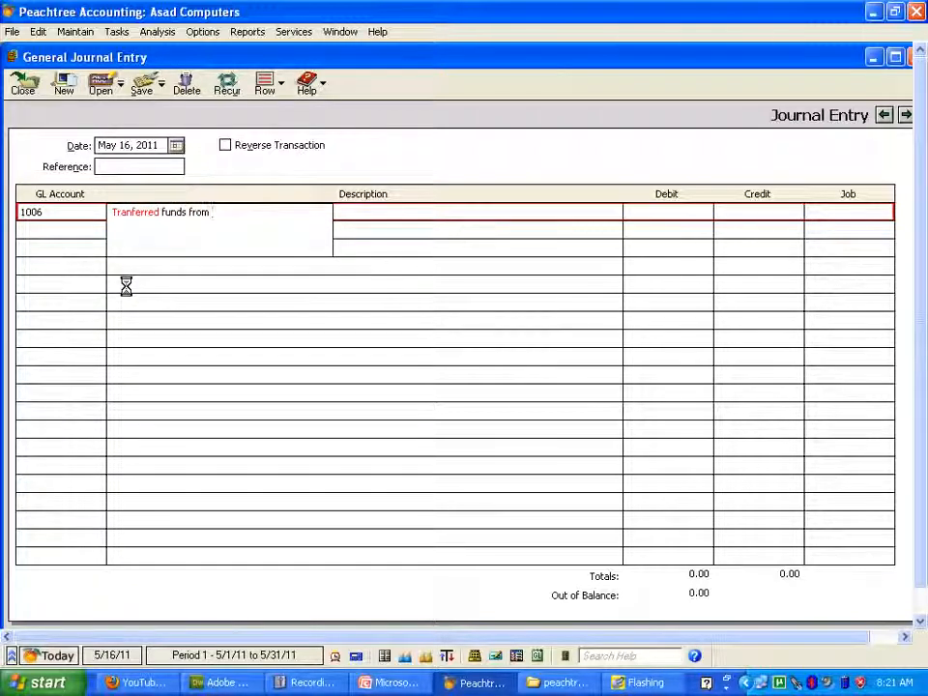
pyautogui.write('Abl')
pyautogui.press('Tab')
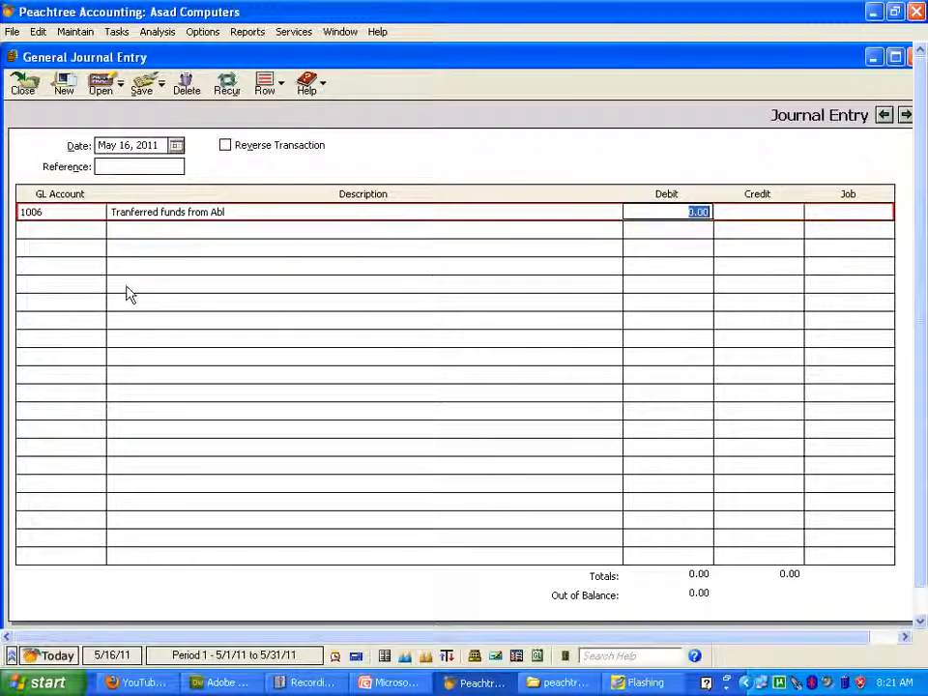
# Keep account 1006, change the line's description to "Tranferred funds from UBL", and set its debit to 10,000.
pyautogui.click(92, 217)
pyautogui.click(98, 212)
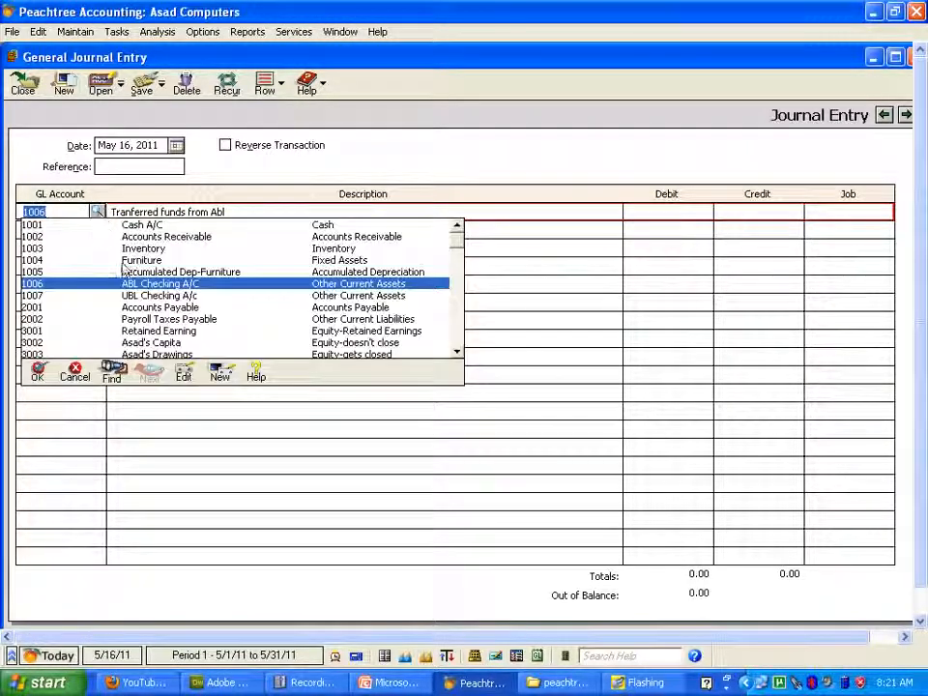
pyautogui.press('Return')
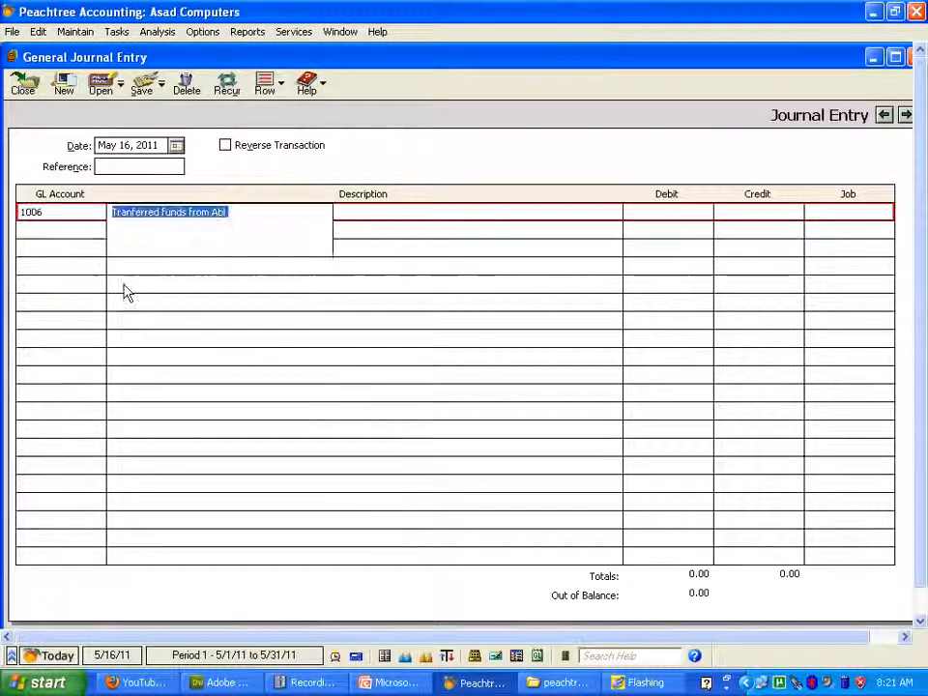
pyautogui.click(240, 211)
pyautogui.press('BackSpace')
pyautogui.press('BackSpace')
pyautogui.press('BackSpace')
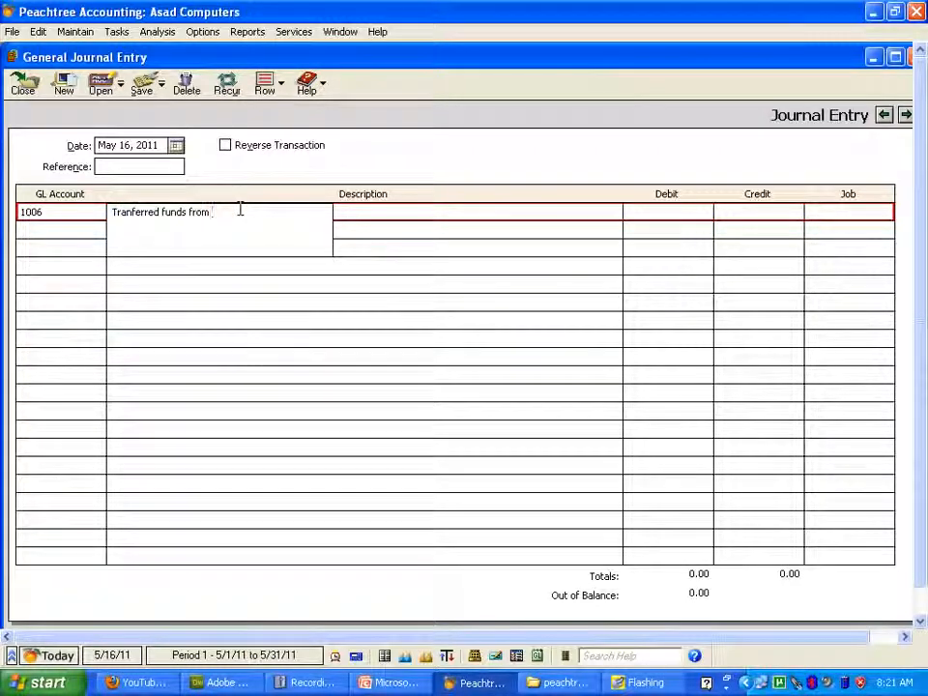
pyautogui.write('UBL')
pyautogui.press('Return')
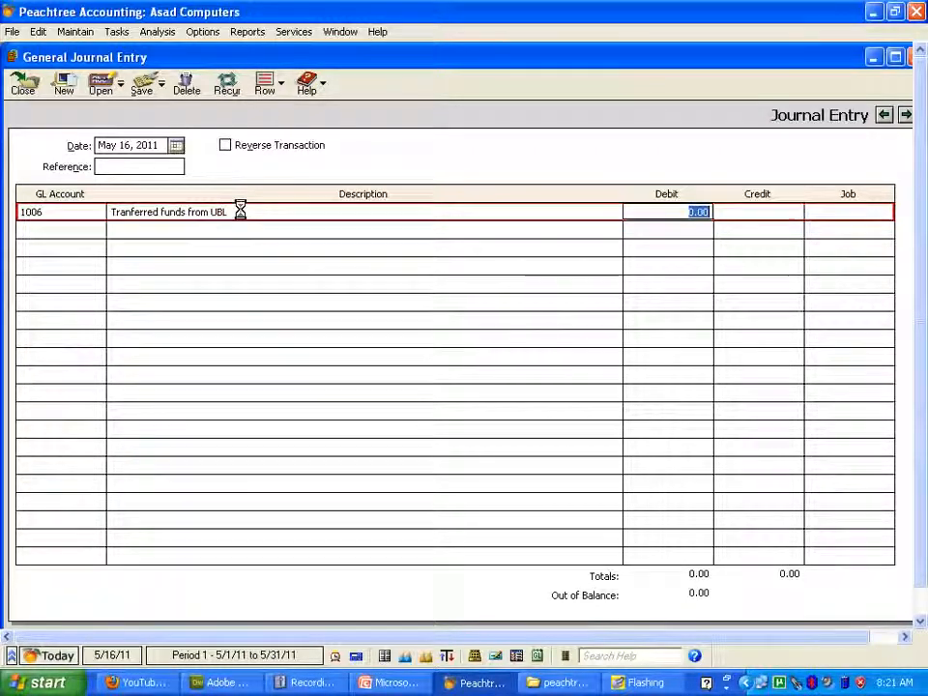
pyautogui.write('10000')
pyautogui.press('Return')
pyautogui.press('Return')
pyautogui.press('Return')
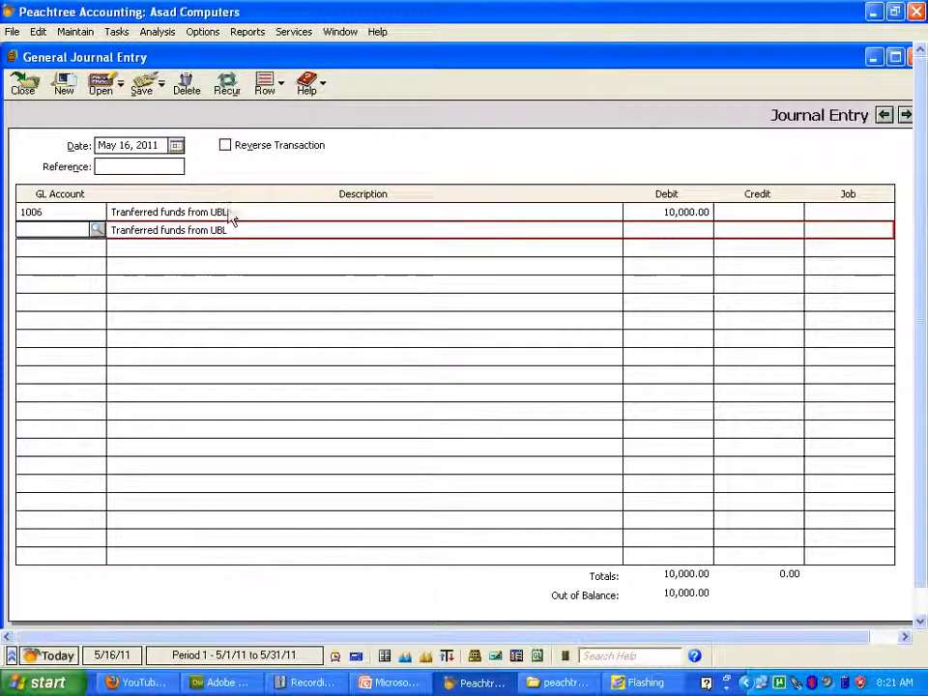
# Add a second line for account 1007, UBL Checking A/c, and change its description to "Tranferred funds to ABL".
pyautogui.click(95, 230)
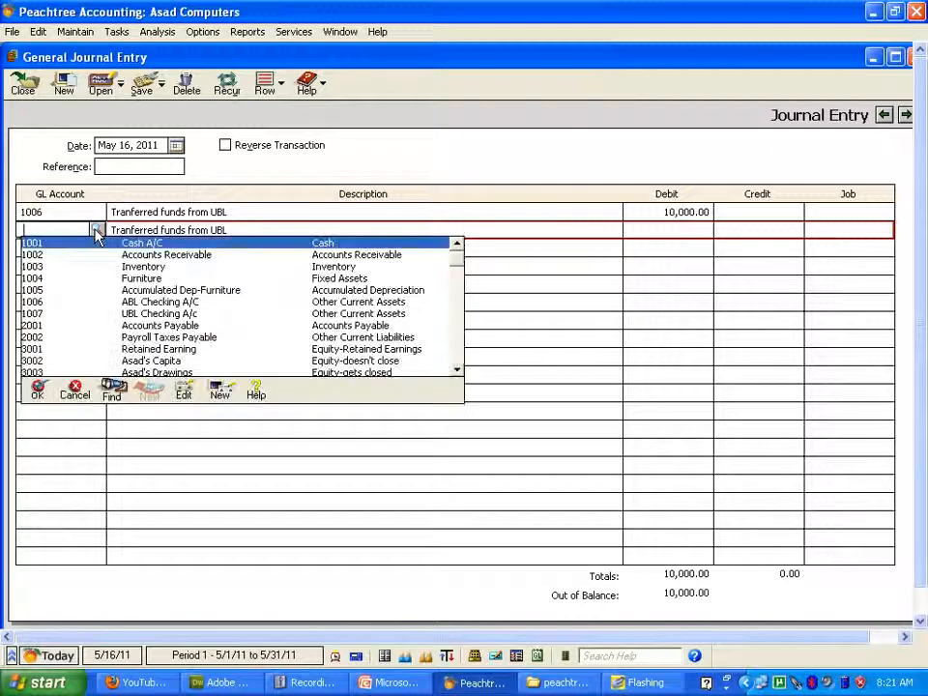
pyautogui.doubleClick(126, 314)
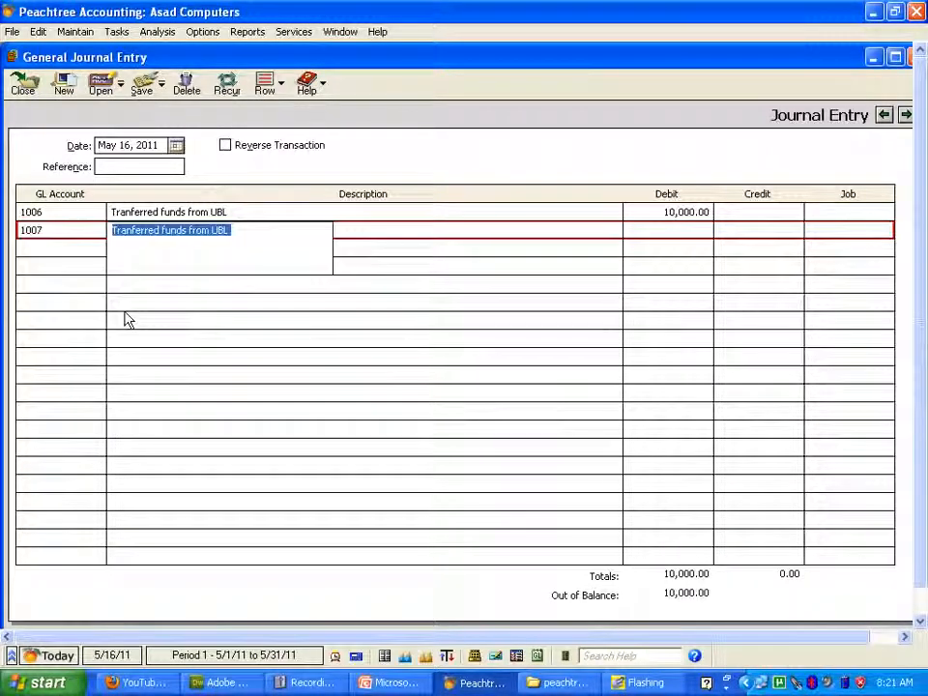
pyautogui.click(241, 233)
pyautogui.press('BackSpace')
pyautogui.press('BackSpace')
pyautogui.press('BackSpace')
pyautogui.press('BackSpace')
pyautogui.press('BackSpace')
pyautogui.press('BackSpace')
pyautogui.press('BackSpace')
pyautogui.press('BackSpace')
pyautogui.press('BackSpace')
pyautogui.press('BackSpace')
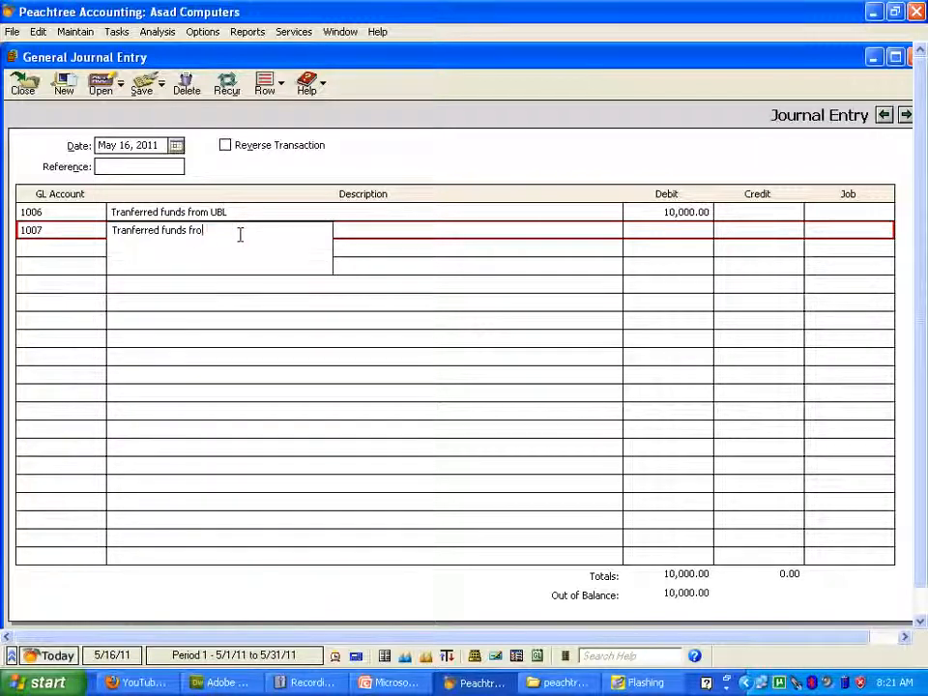
pyautogui.press('BackSpace')
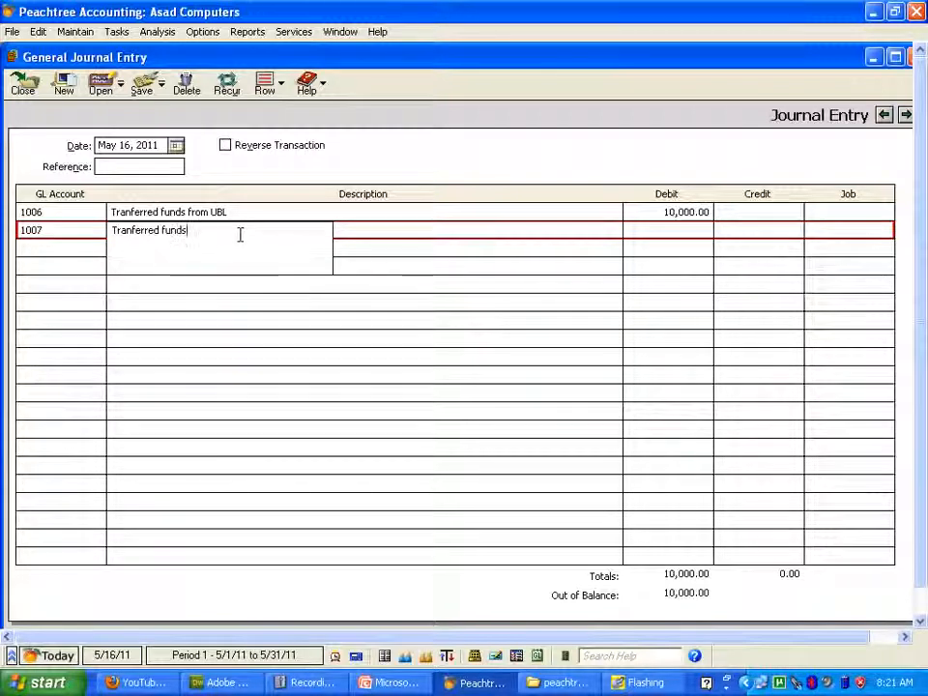
pyautogui.write('to AB')
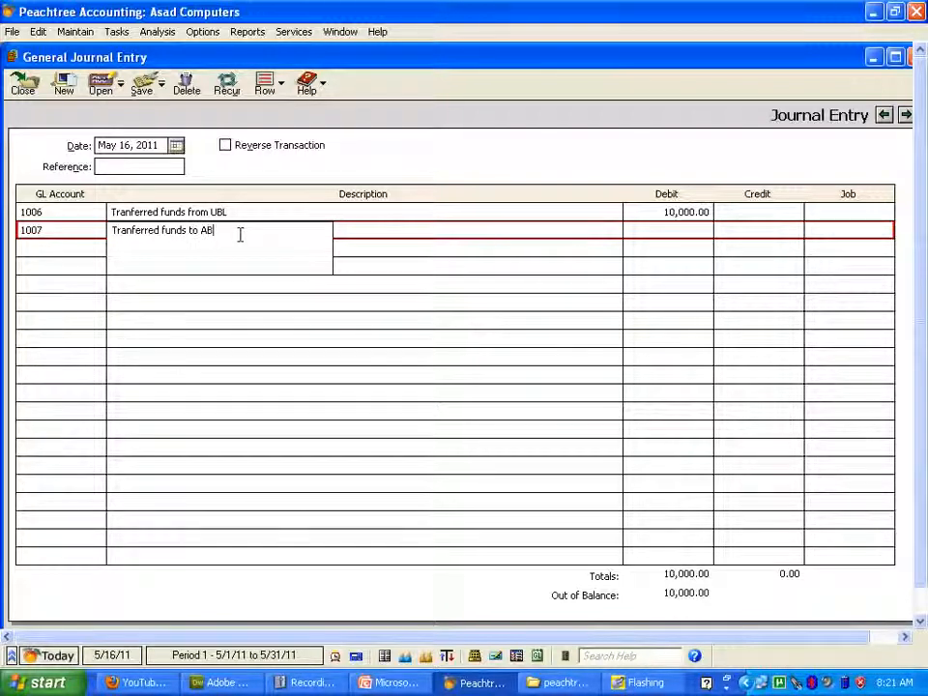
pyautogui.write('L')
# Set the credit of the account 1007 line to 10,000.
pyautogui.press('Tab')
pyautogui.press('Tab')
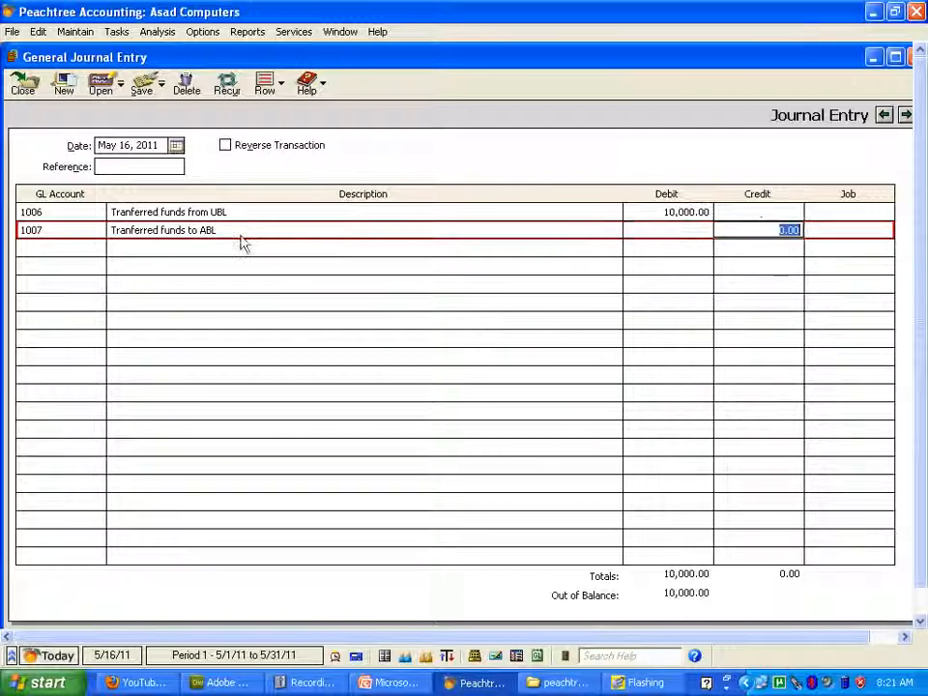
pyautogui.write('10000')
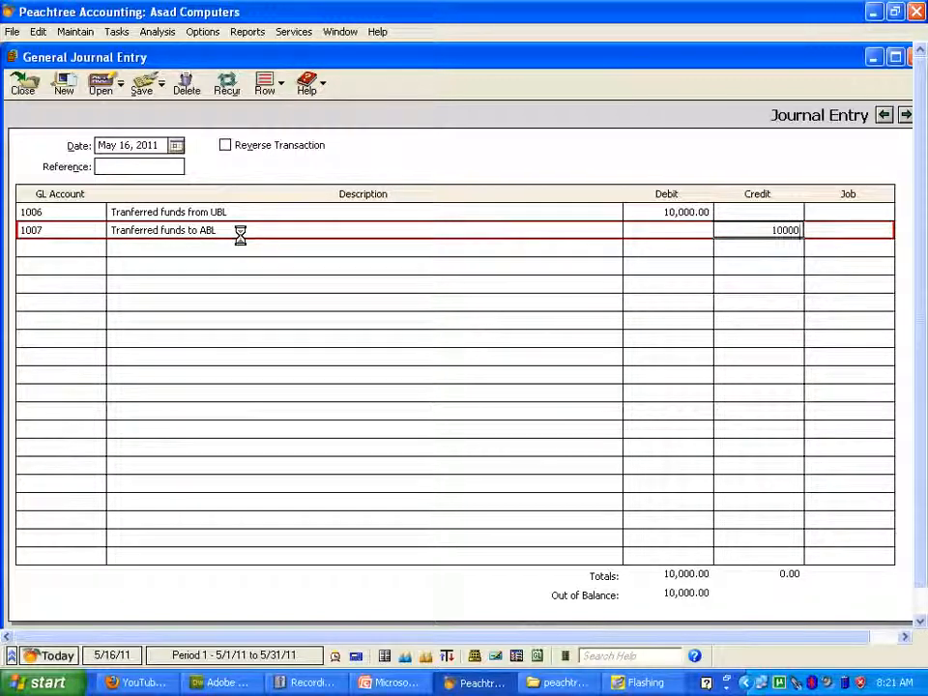
pyautogui.press('Tab')
# Save the funds transfer entry, close the General Journal Entry window and maximize the Peachtree Today window.
pyautogui.click(142, 85)
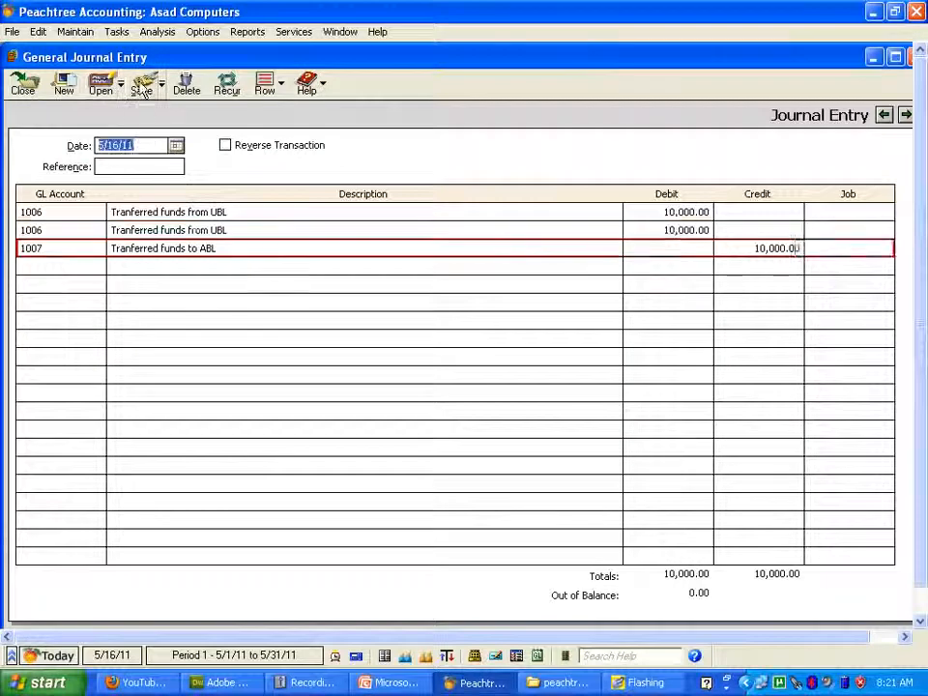
pyautogui.click(909, 58)
pyautogui.doubleClick(473, 55)
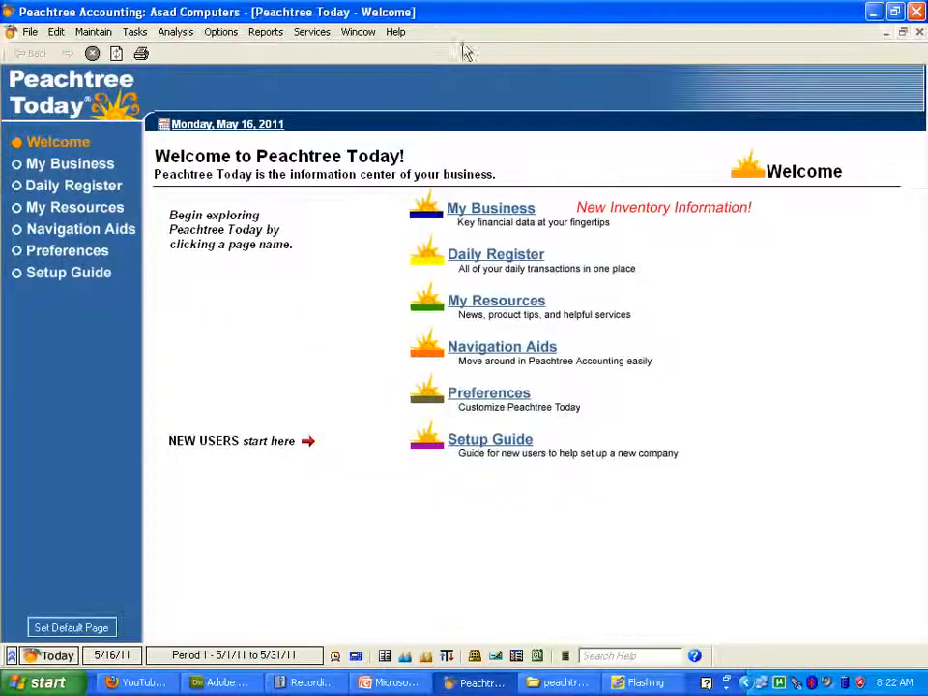
# View the General Ledger report to check the ABL and UBL checking account transactions, then close the report windows and maximize Peachtree Today.
pyautogui.click(262, 32)
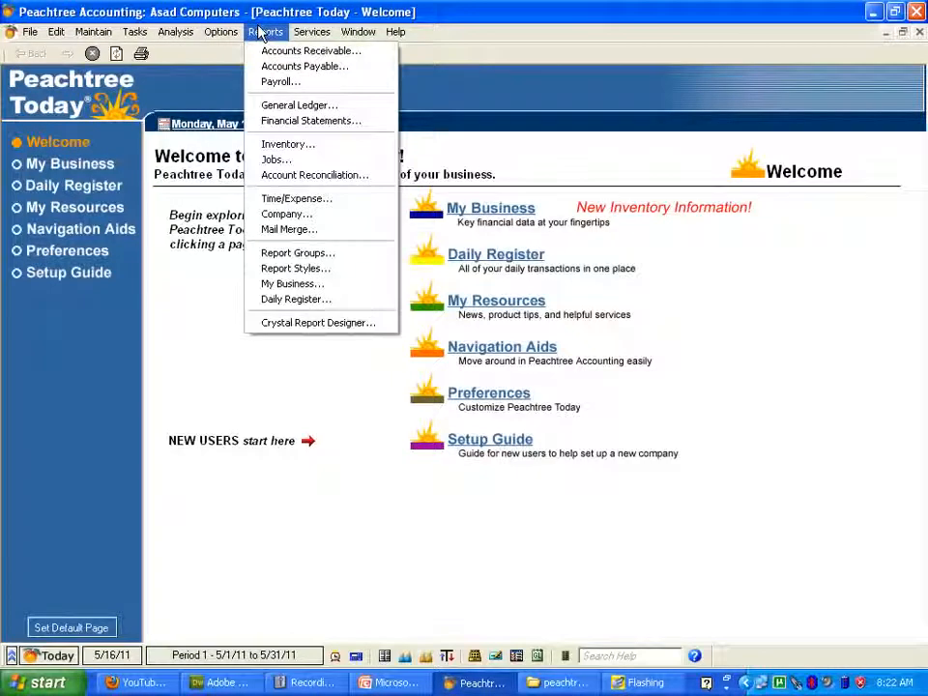
pyautogui.click(288, 108)
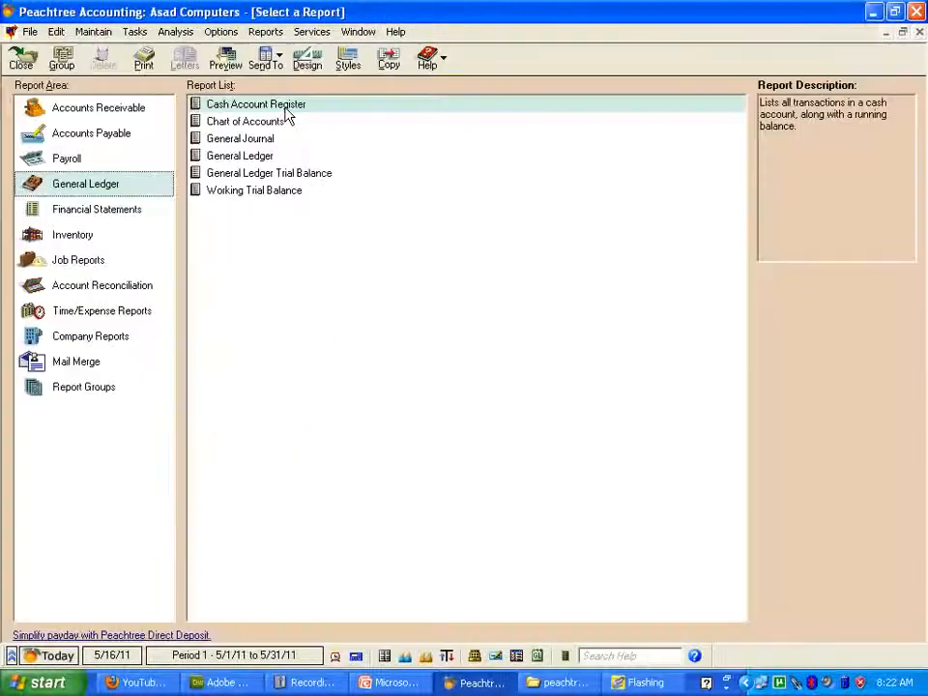
pyautogui.doubleClick(238, 159)
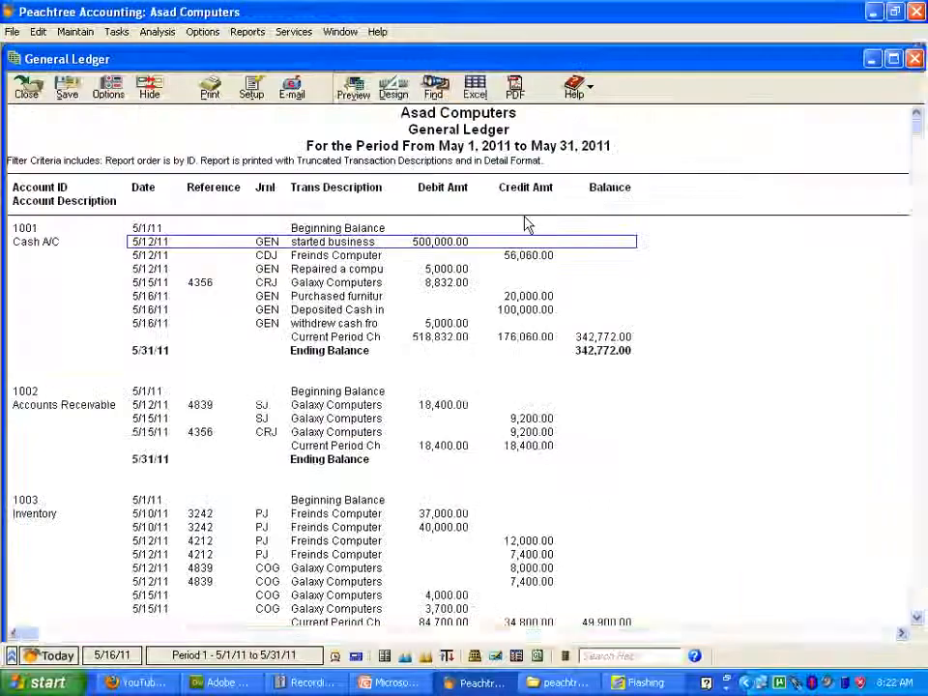
pyautogui.scroll(-8, 655, 319)
pyautogui.scroll(-2, 657, 322)
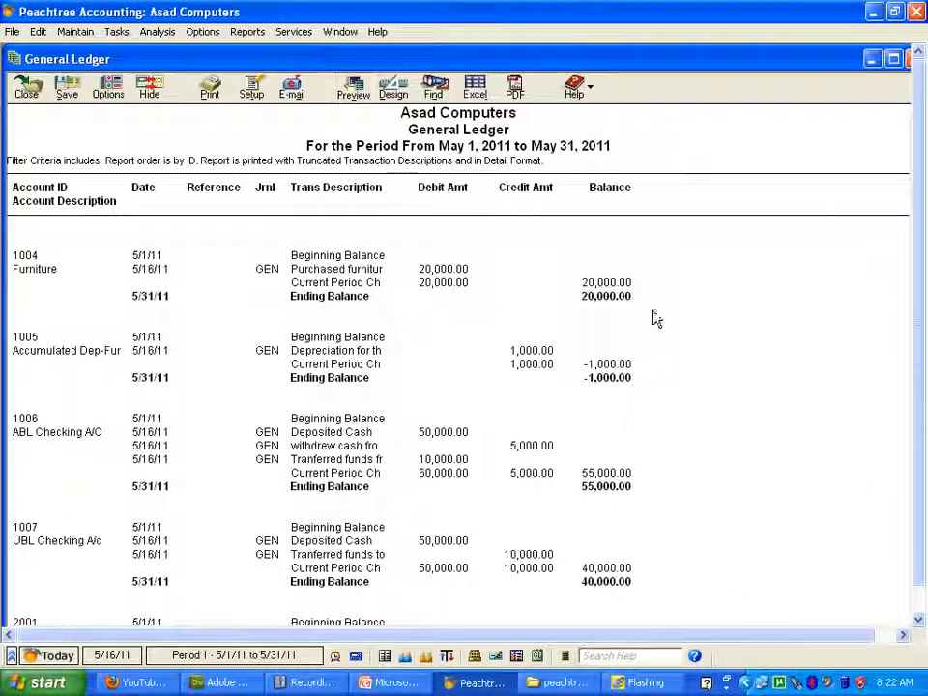
pyautogui.scroll(-2, 657, 319)
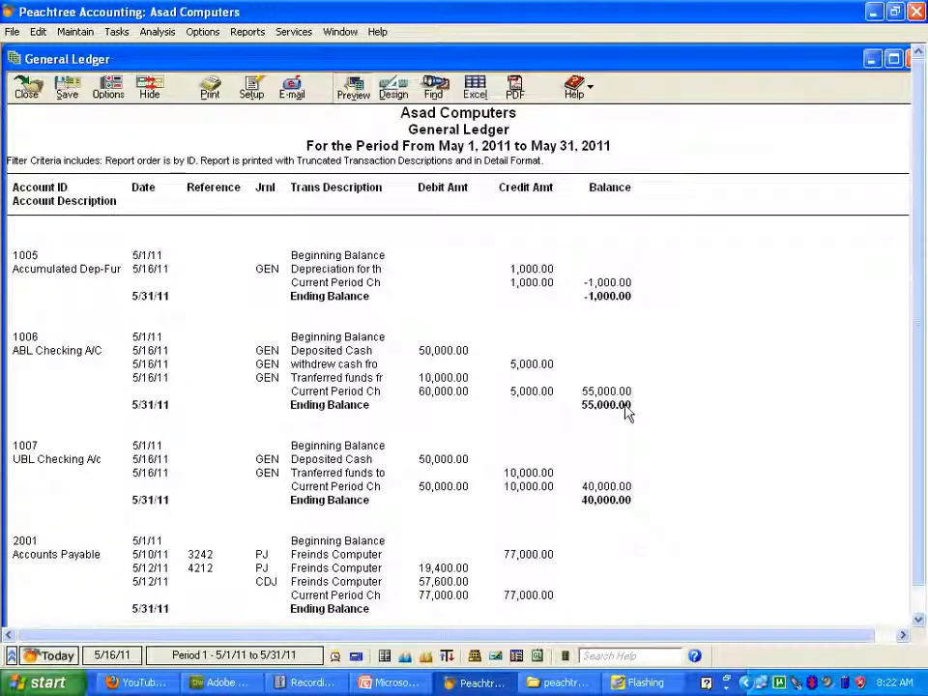
pyautogui.click(442, 379)
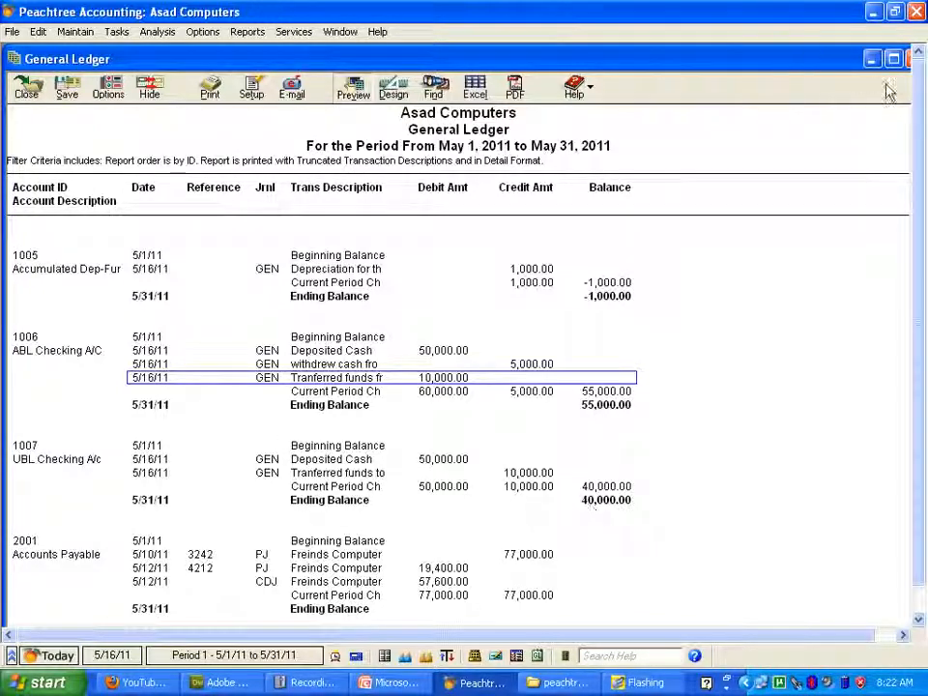
pyautogui.click(907, 61)
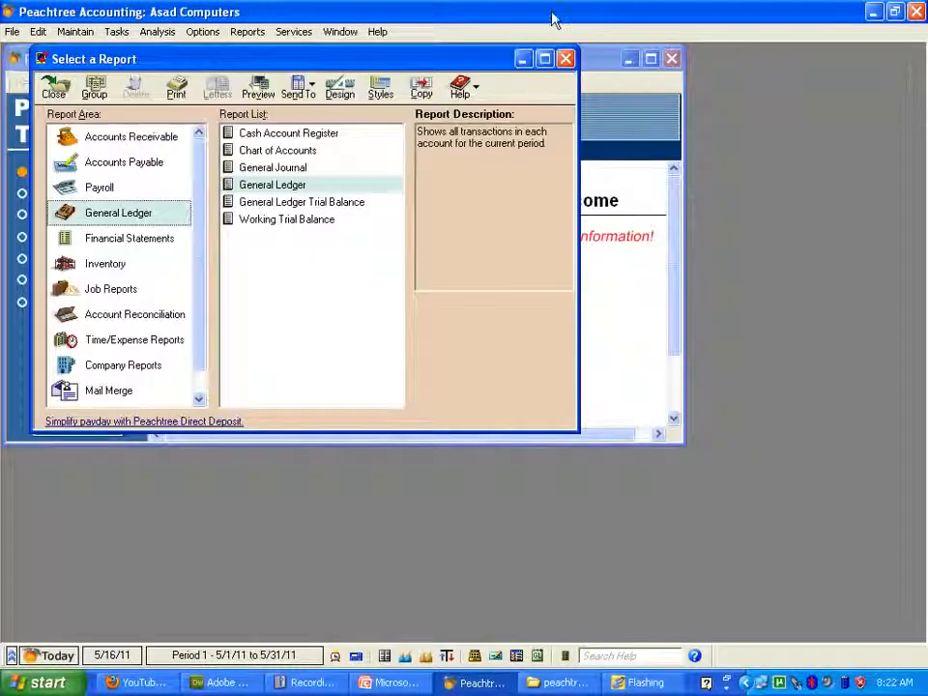
pyautogui.click(565, 60)
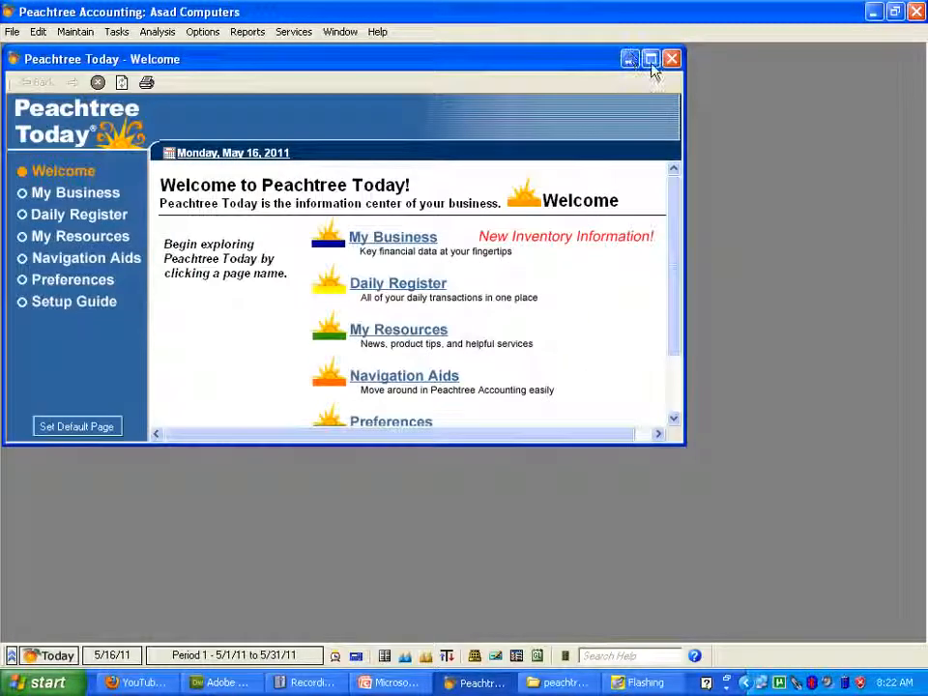
pyautogui.click(650, 60)
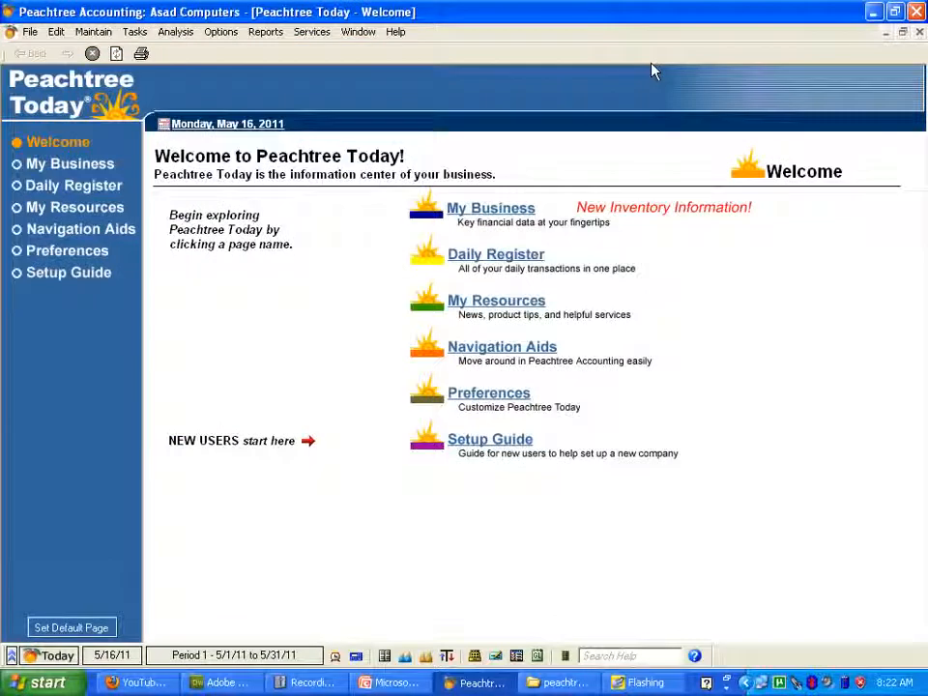